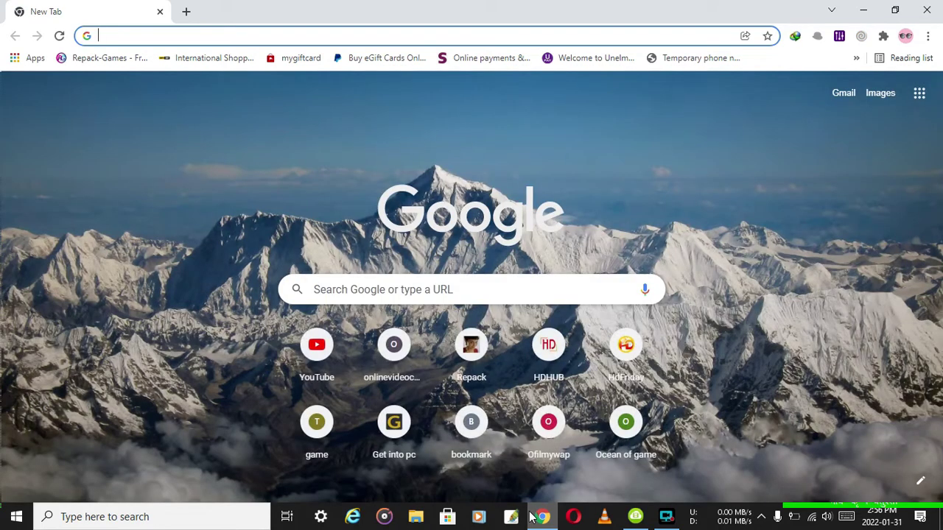
Step: Search Google for "splitcam" and open SplitCam's Softonic download page
type("split")
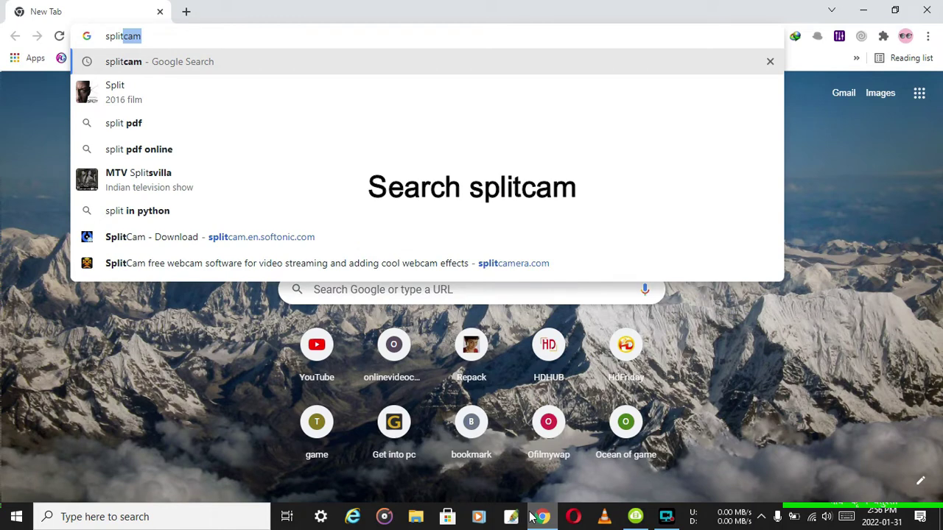
type("cam")
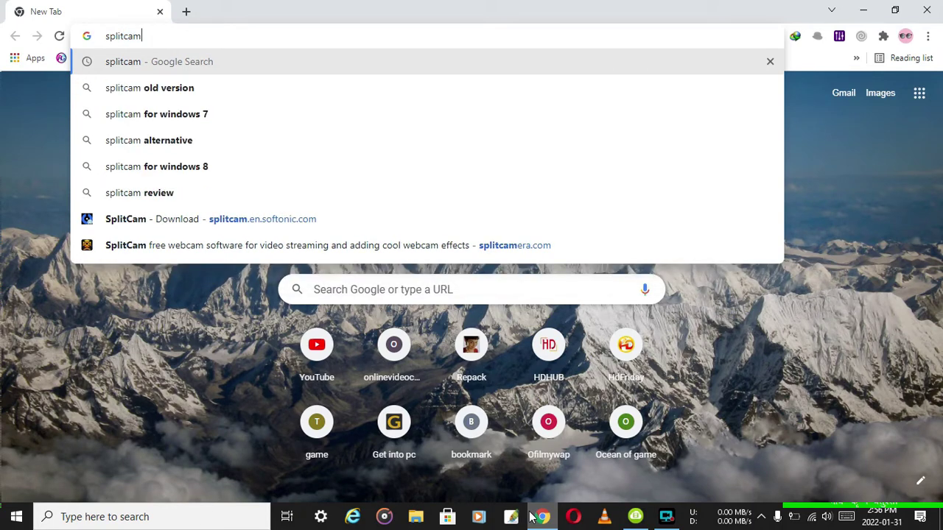
key("Return")
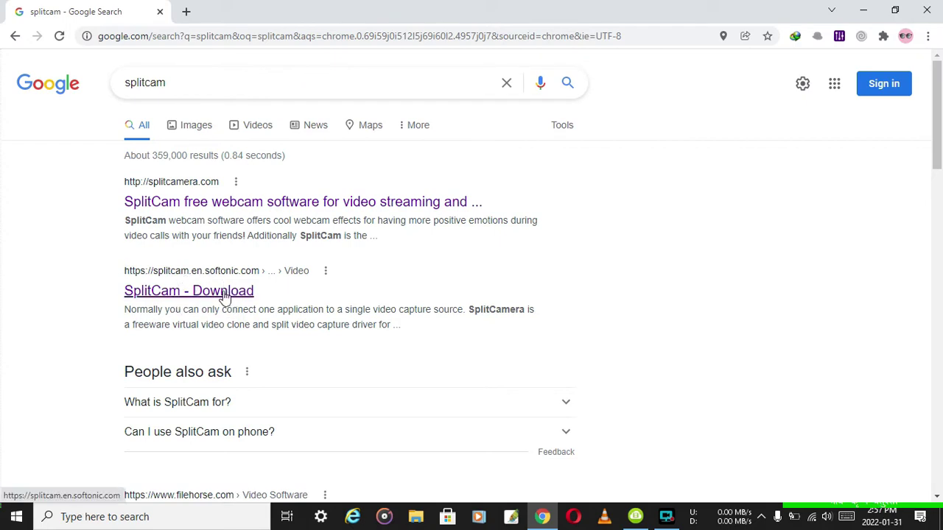
left_click(221, 295)
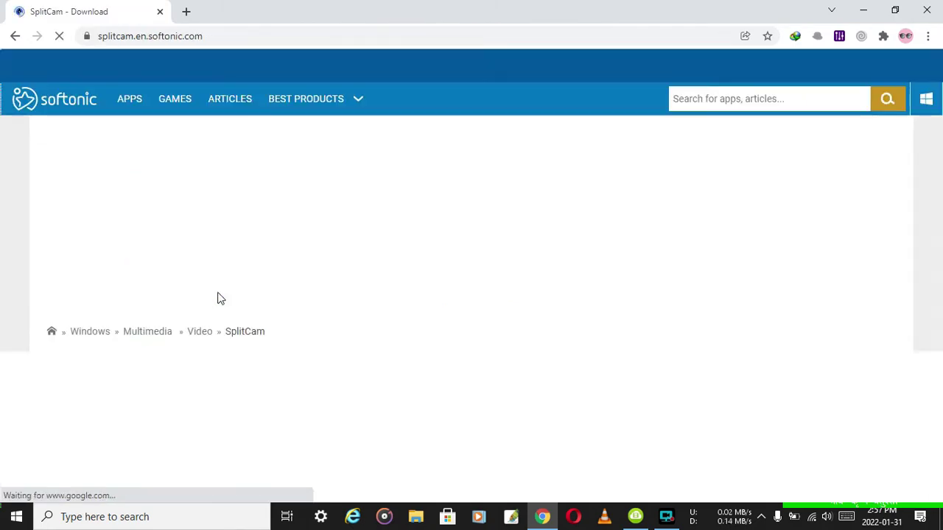
Step: Download the free SplitCam installer for Windows to the Downloads\Programs folder and close the browser
scroll(220, 297, "down", 2)
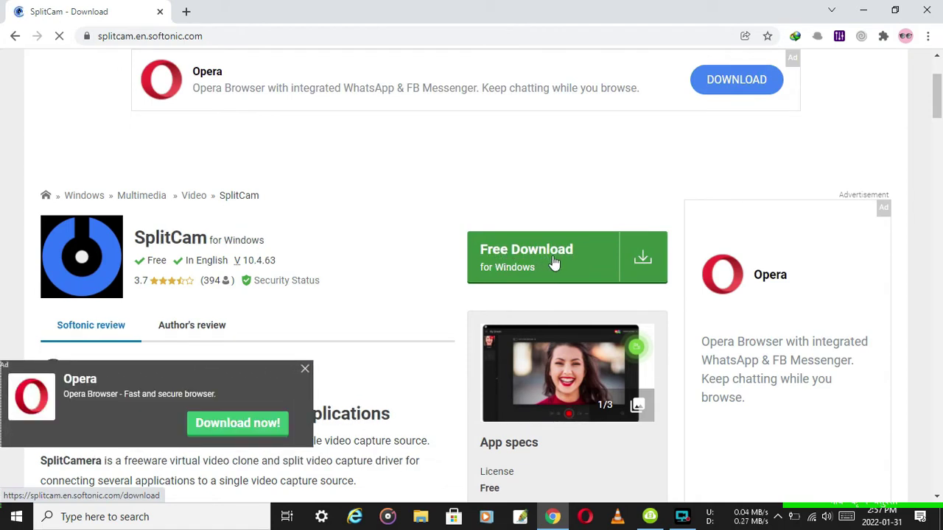
left_click(554, 263)
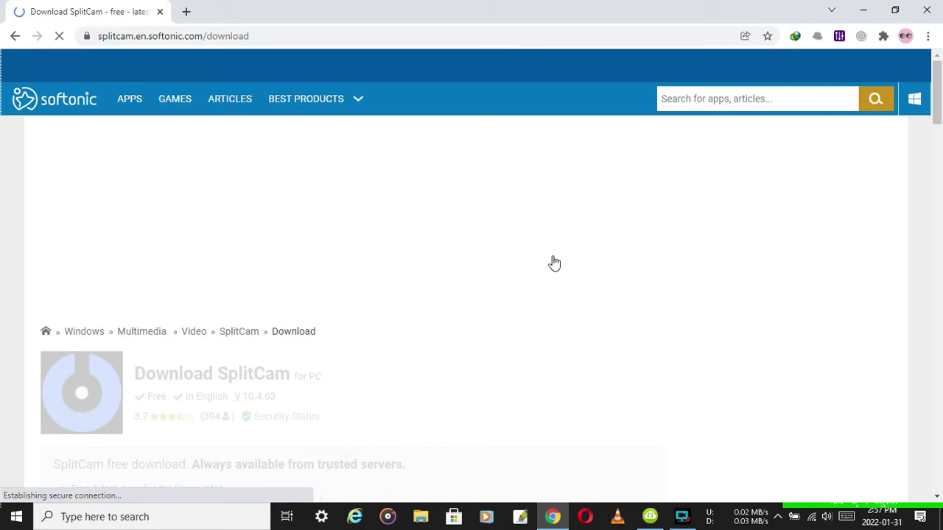
scroll(554, 262, "down", 3)
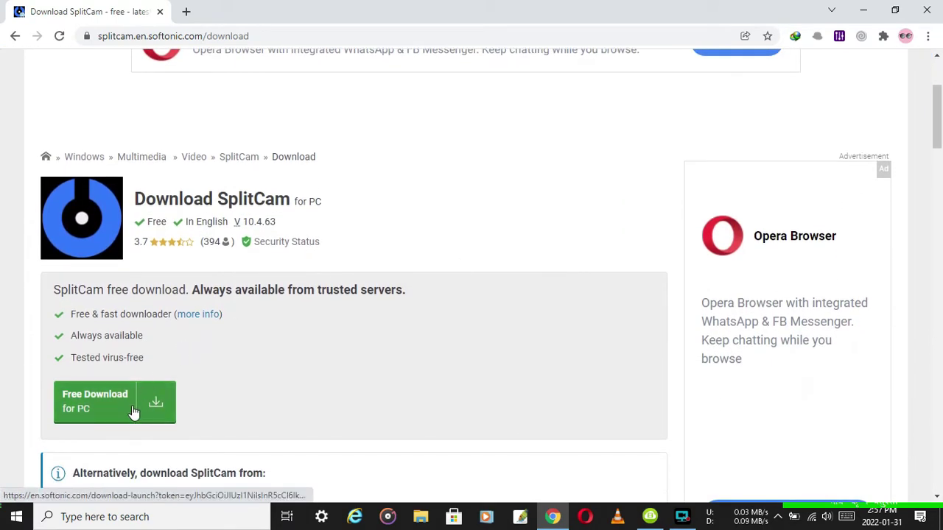
left_click(132, 414)
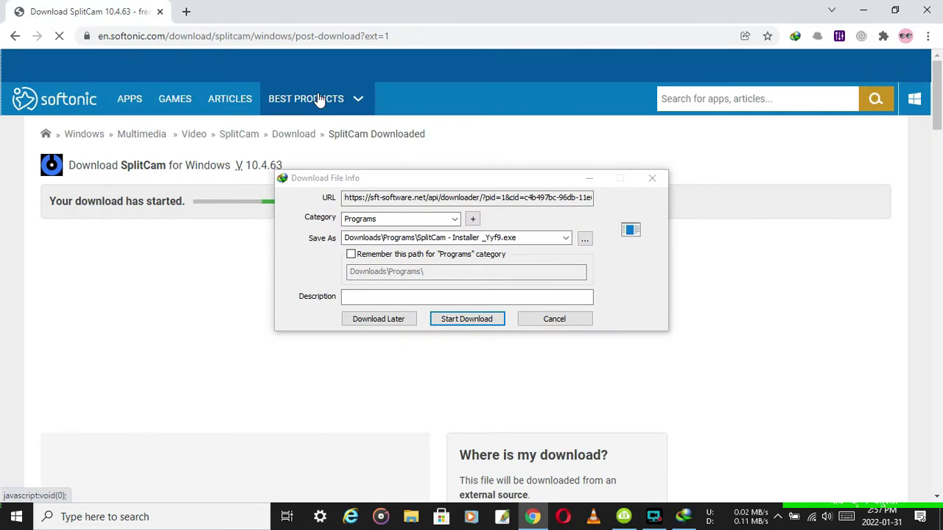
left_click(466, 318)
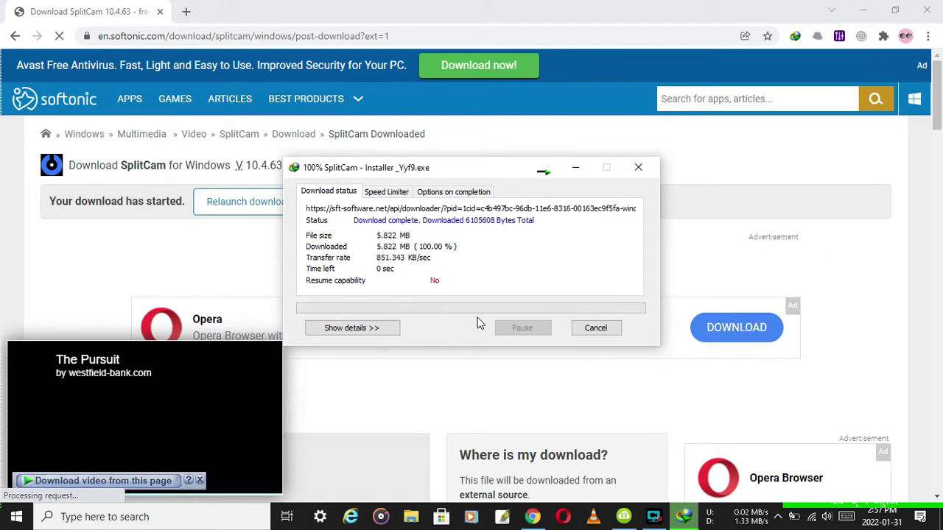
left_click(927, 10)
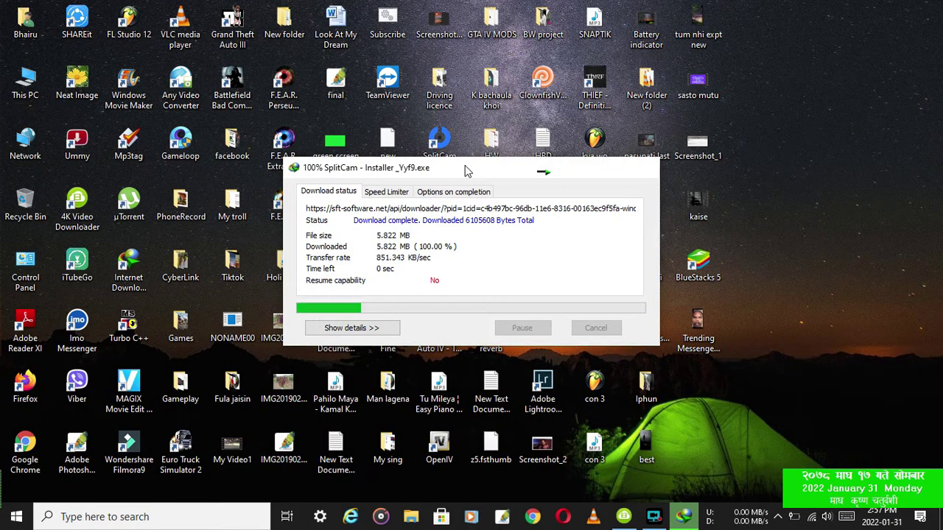
Step: Open the Programs download folder, locate the new SplitCam installer and the older SplitCamSetup package, and minimize the folder window
left_click(509, 302)
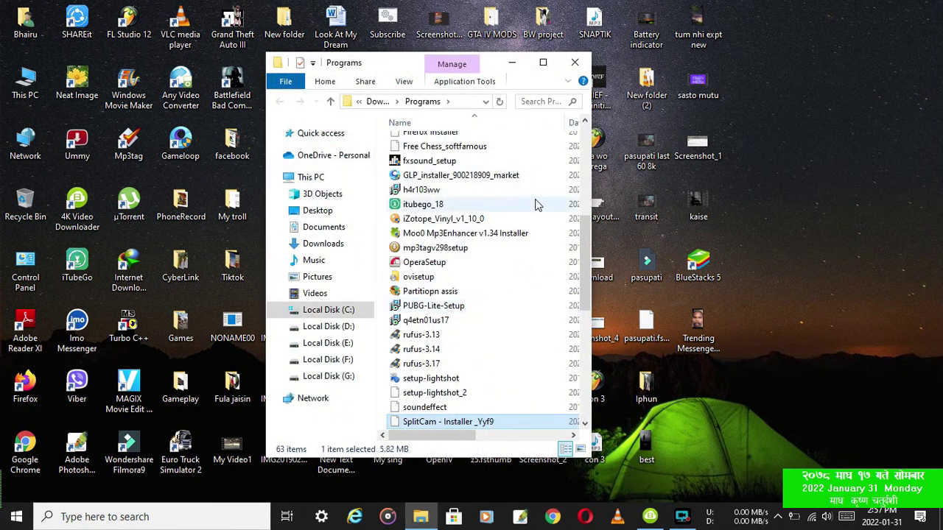
left_click(549, 64)
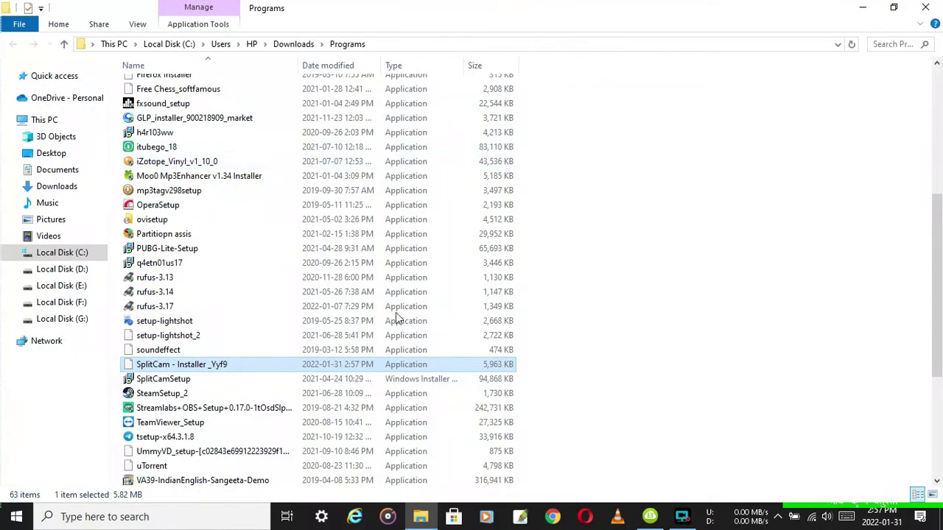
left_click(233, 363)
left_click(275, 363)
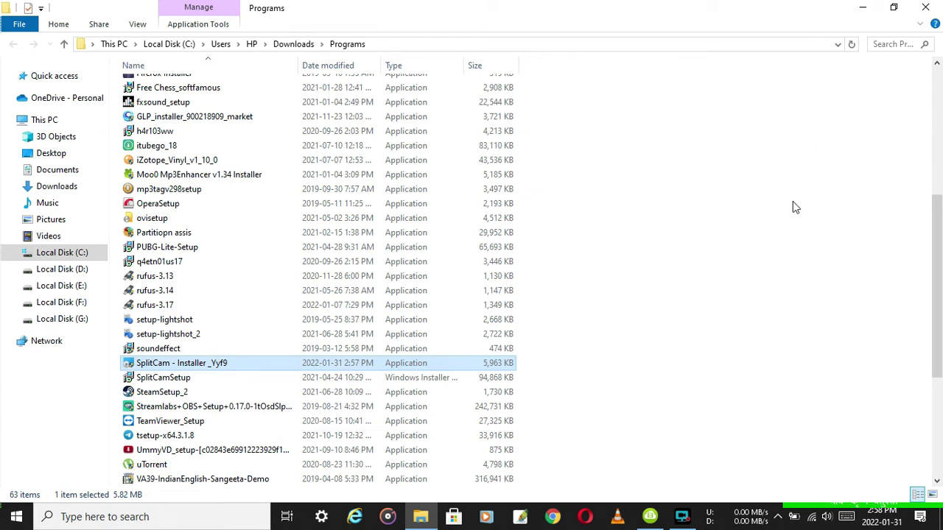
left_click(362, 380)
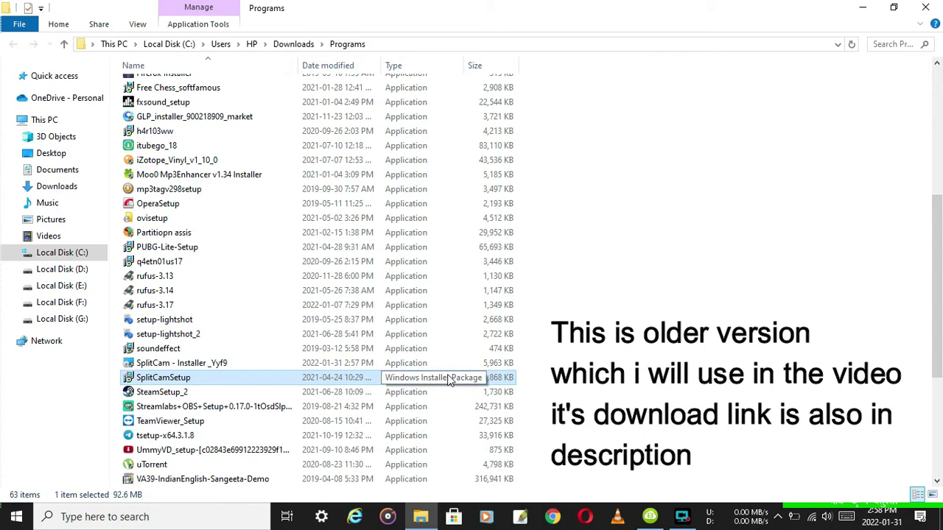
left_click(863, 7)
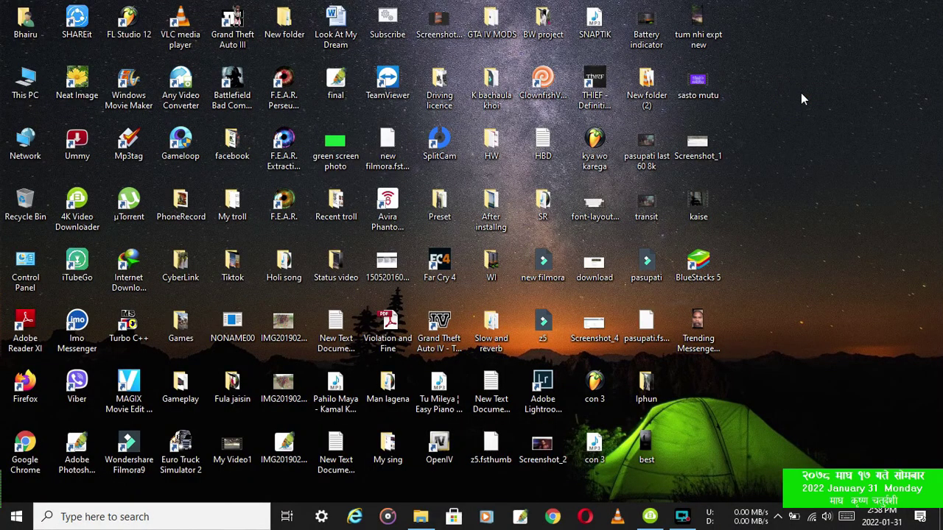
Step: Launch SplitCam from the desktop and move its window aside to uncover the Trending Messenger background video file
double_click(440, 143)
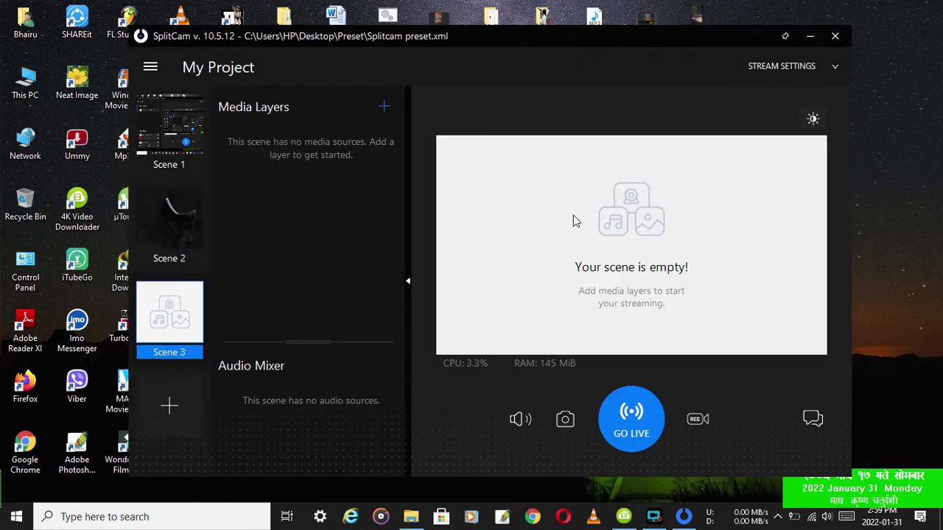
left_click(383, 108)
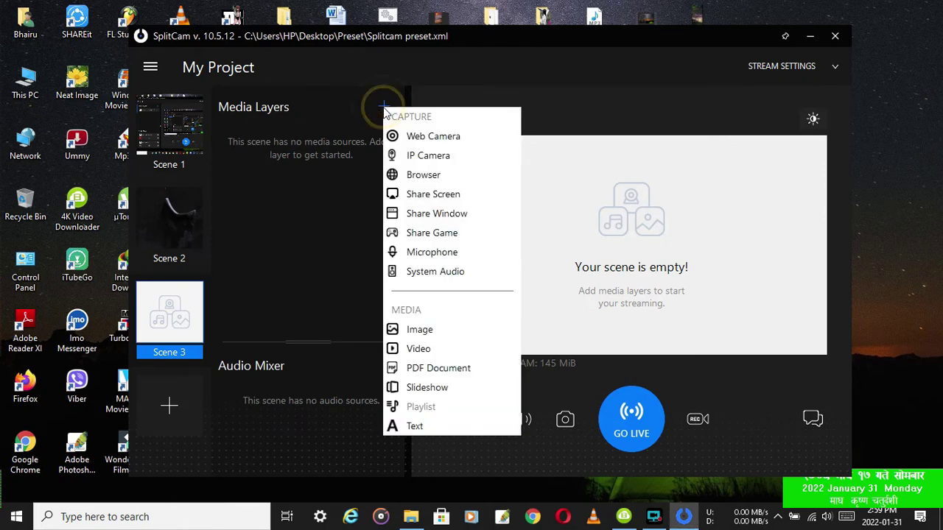
left_click(672, 30)
left_click(513, 36)
left_click_drag(514, 36, 353, 25)
left_click_drag(429, 30, 400, 58)
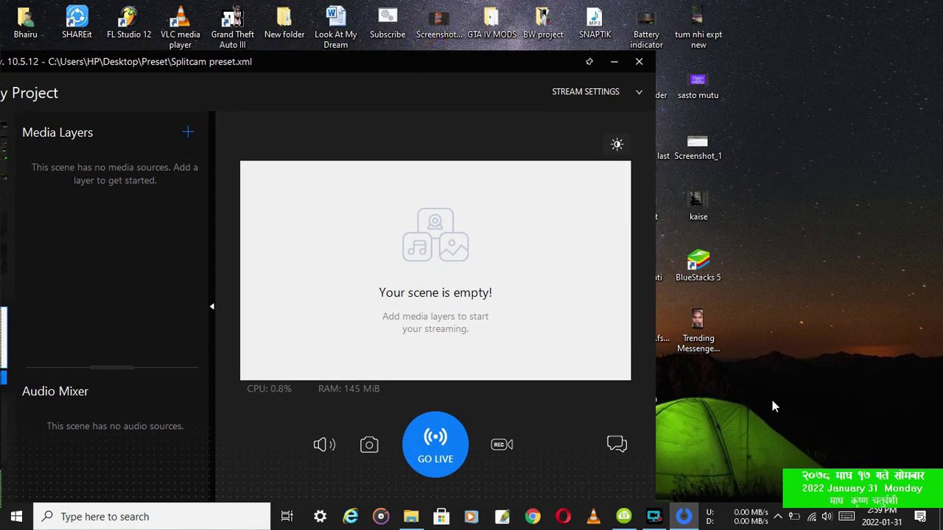
Step: Preview the Trending Messenger background video from the desktop in VLC, skip ahead in it, and close the player
left_click(700, 317)
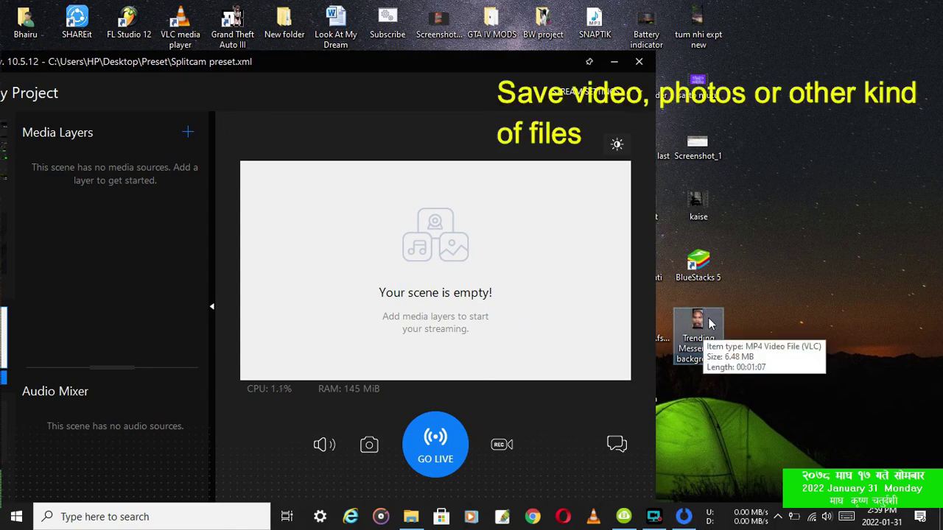
left_click(705, 315)
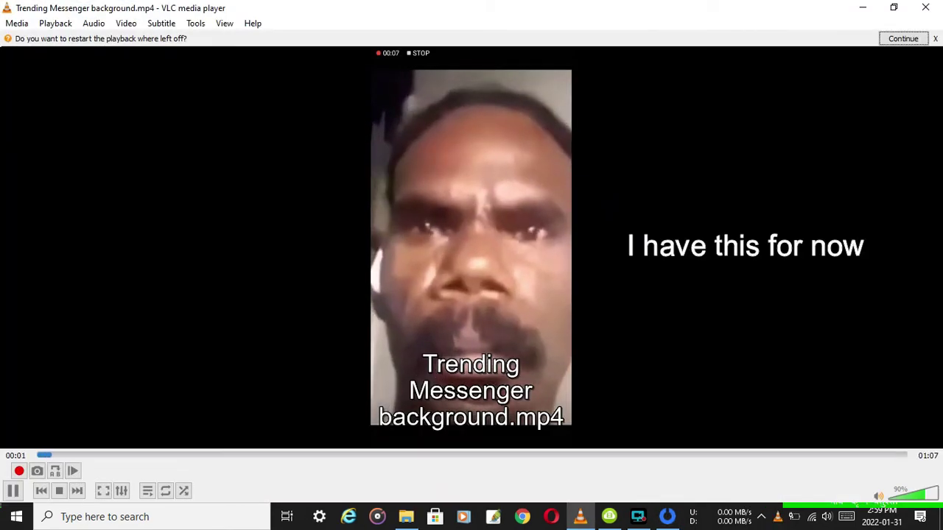
key("Right")
key("Right")
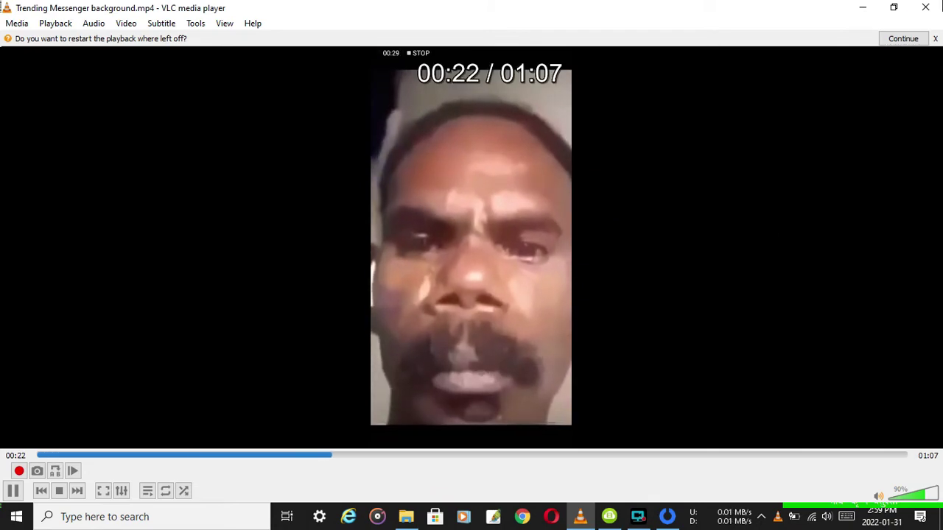
key("alt+F4")
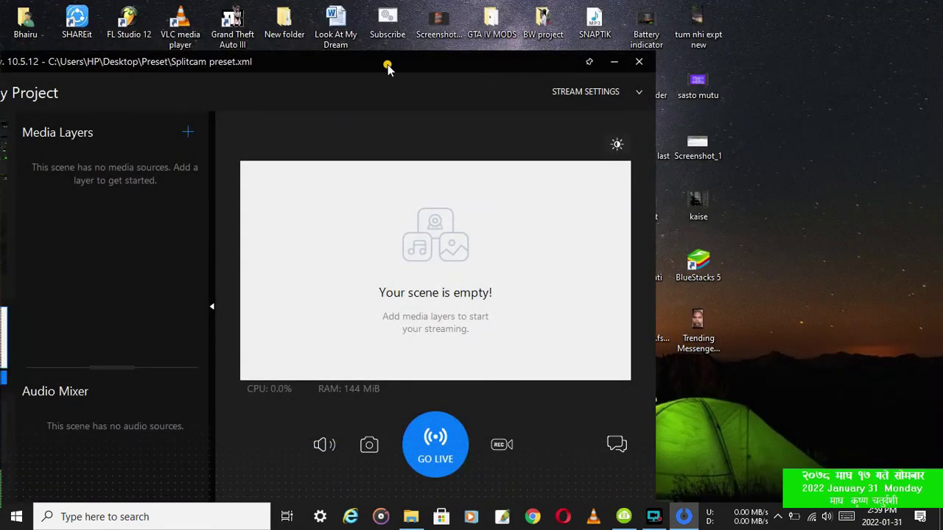
Step: Bring SplitCam's window fully back into view and add the desktop video "Trending Messenger background" as a media layer to Scene 3
left_click_drag(389, 66, 520, 40)
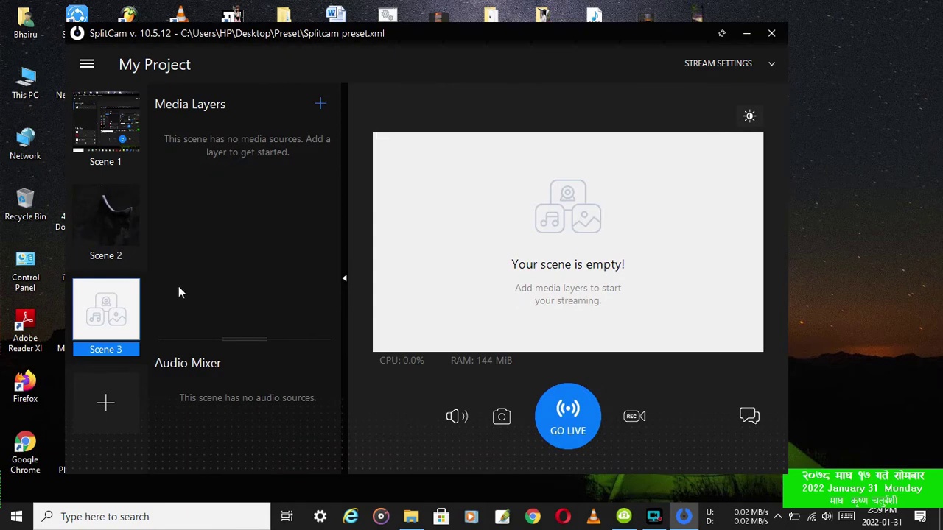
left_click(320, 104)
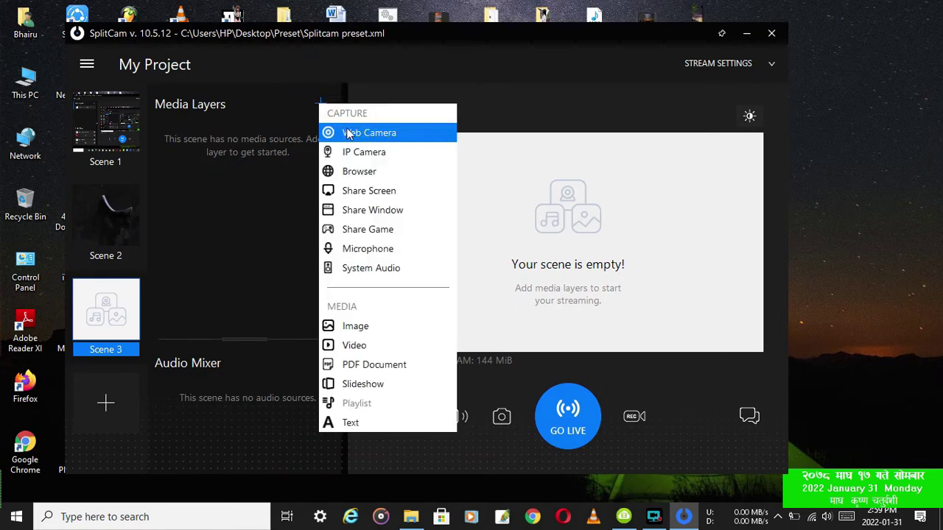
left_click(374, 346)
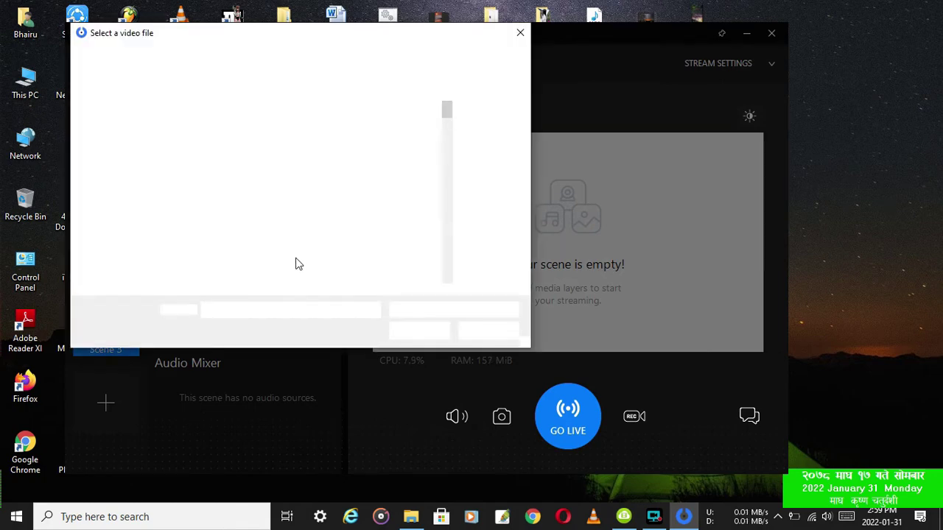
left_click(120, 136)
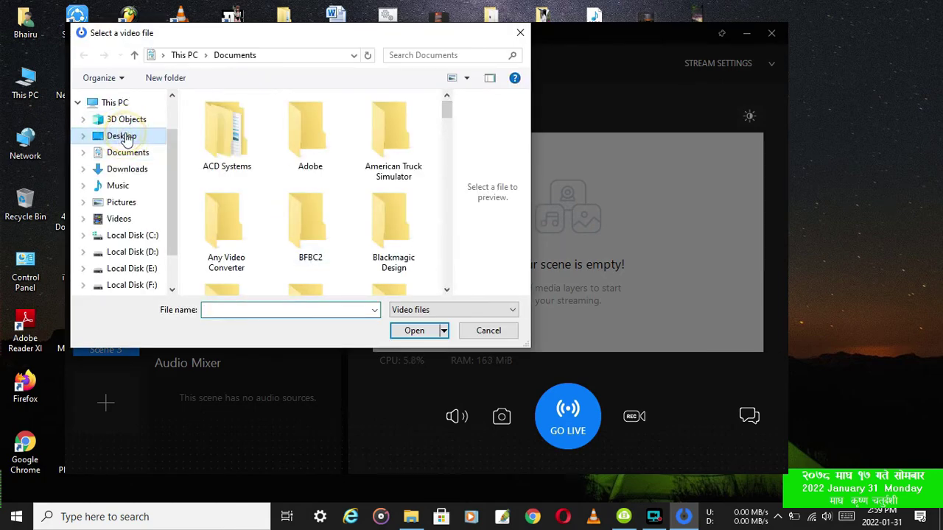
scroll(239, 158, "down", 10)
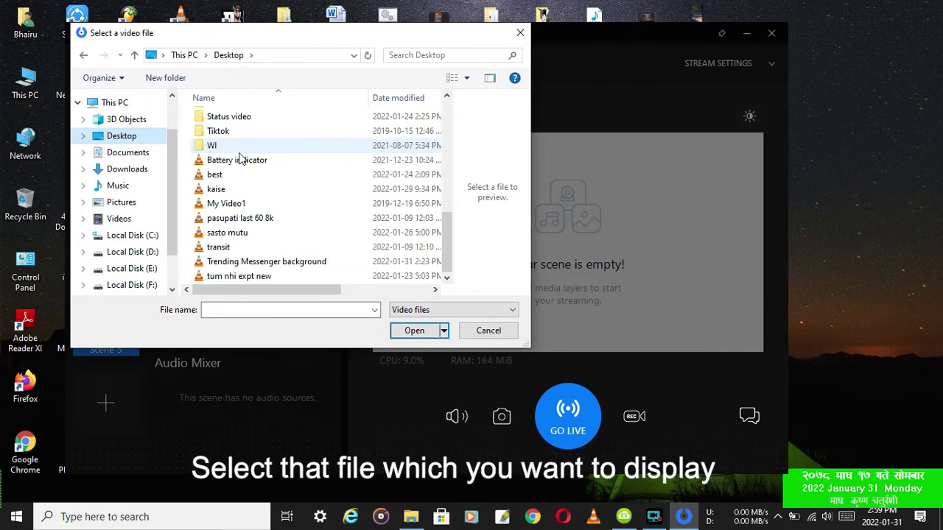
left_click(281, 262)
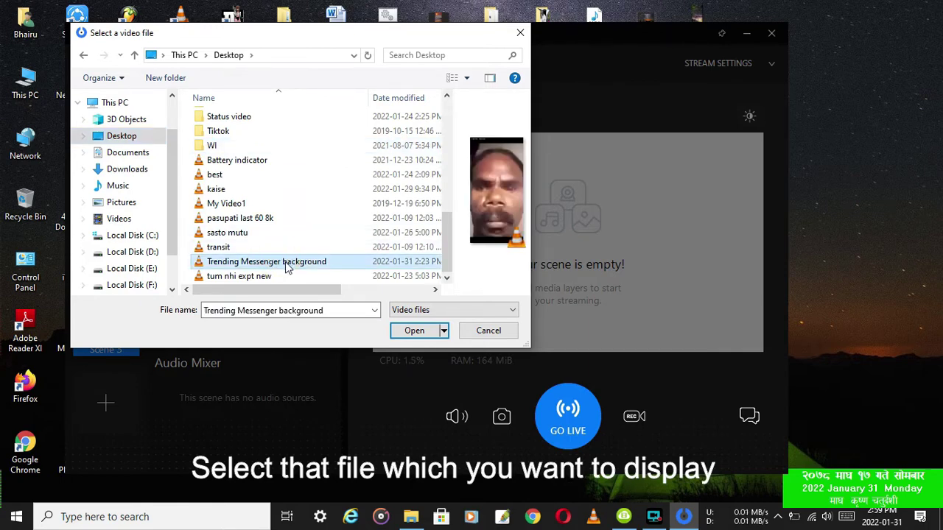
left_click(411, 330)
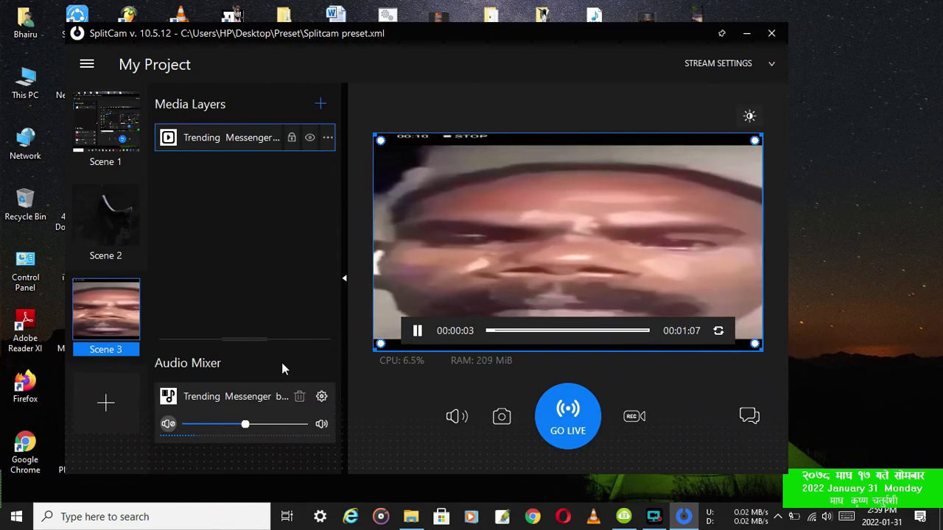
Step: Apply Fit to canvas to the Trending Messenger background layer and minimize the SplitCam window
left_click(327, 139)
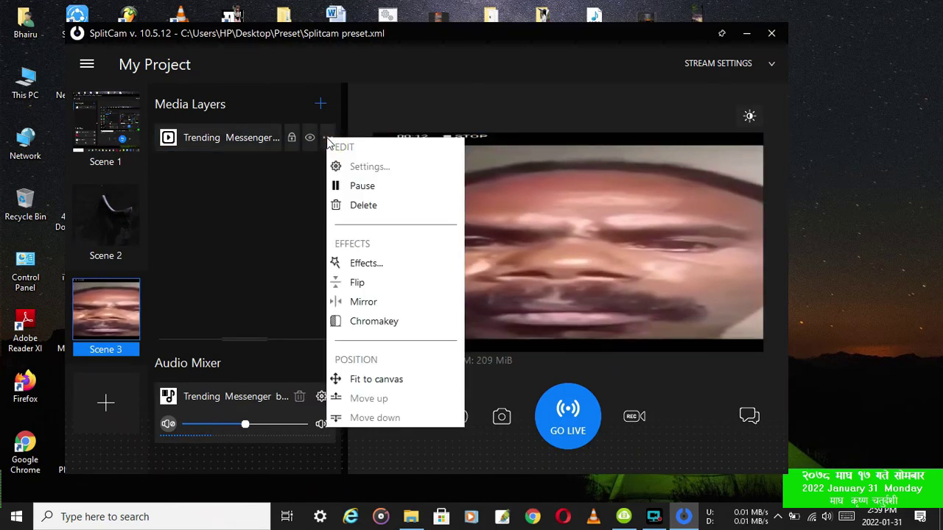
left_click(358, 378)
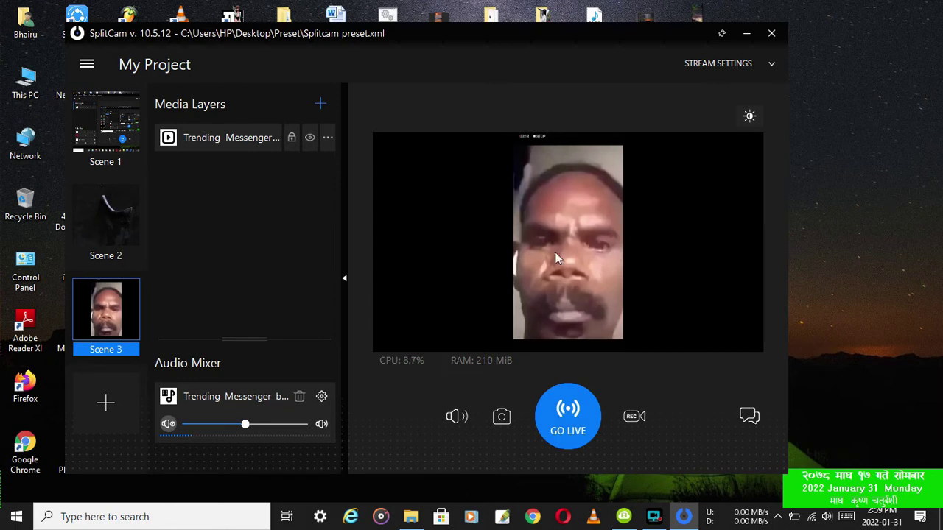
left_click(617, 217)
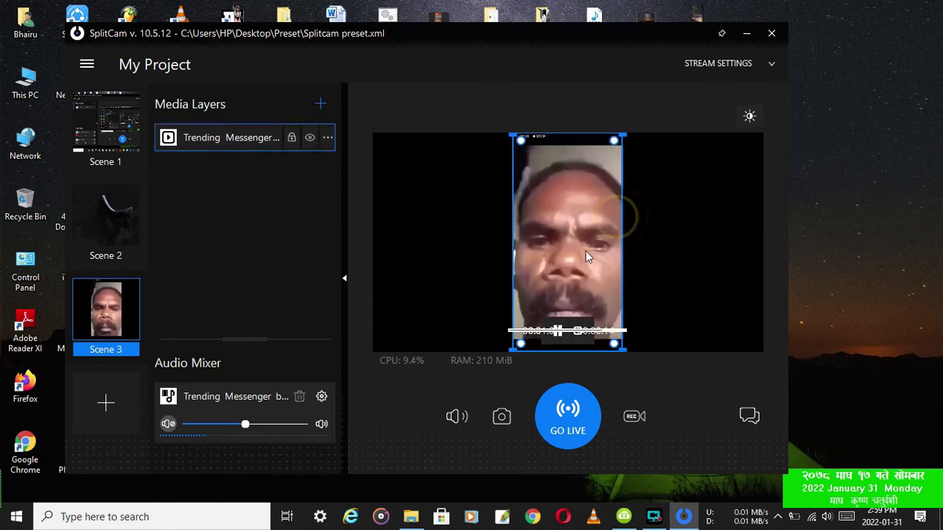
left_click(645, 205)
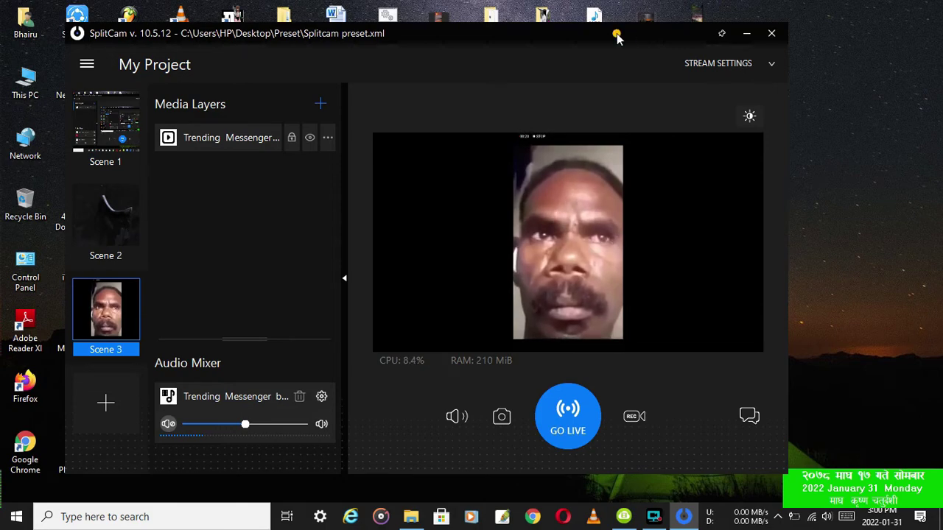
left_click_drag(617, 37, 660, 28)
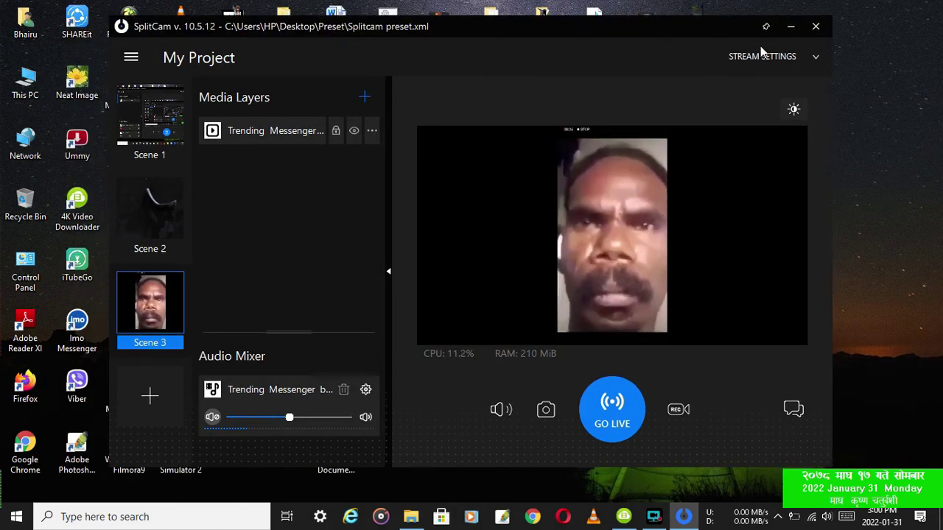
left_click(791, 29)
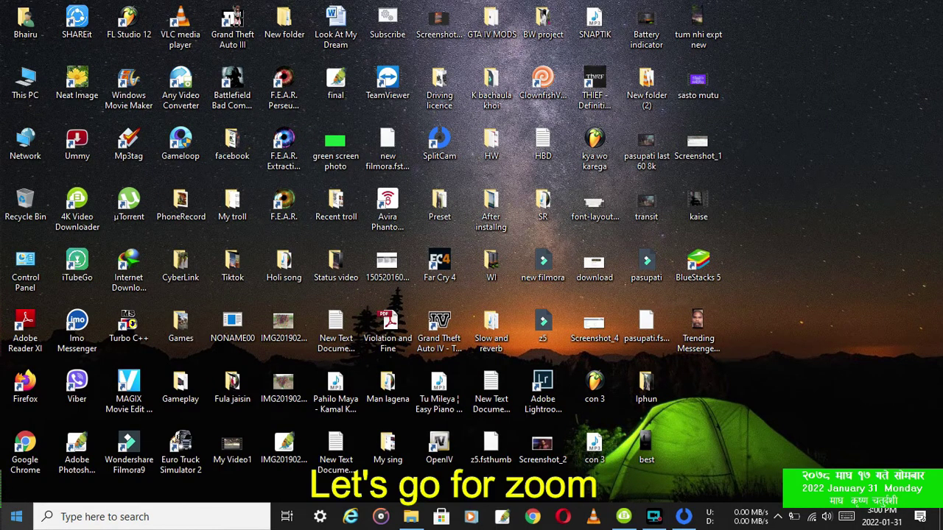
Step: Launch Zoom, move its window aside, and open the Video section of its settings
key("super")
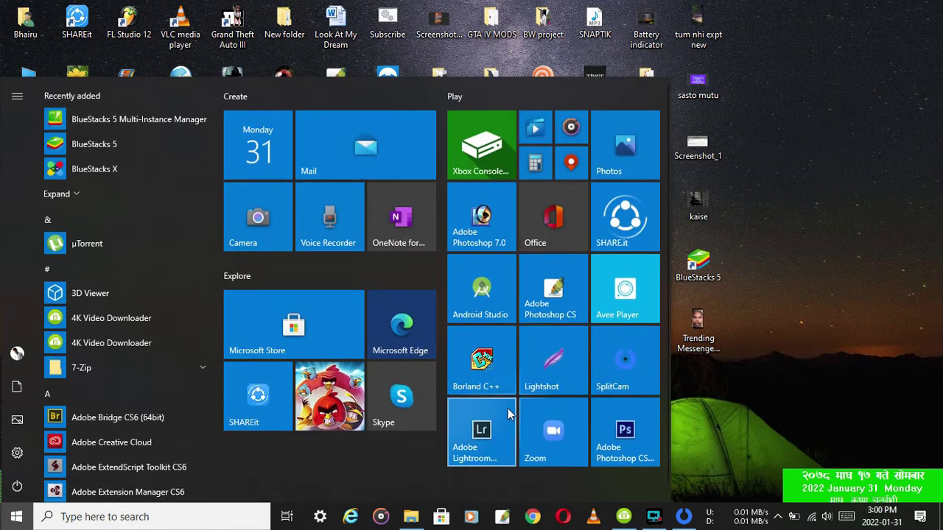
left_click(563, 426)
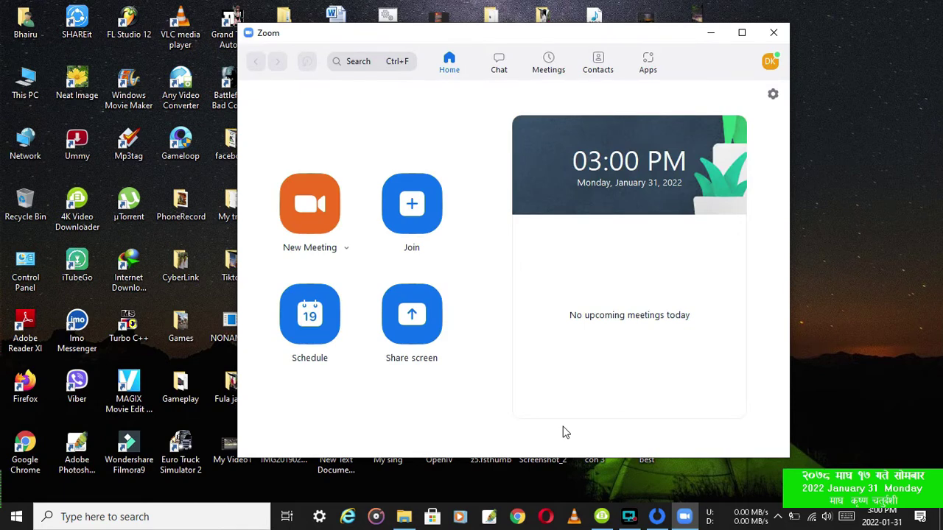
left_click_drag(572, 35, 501, 40)
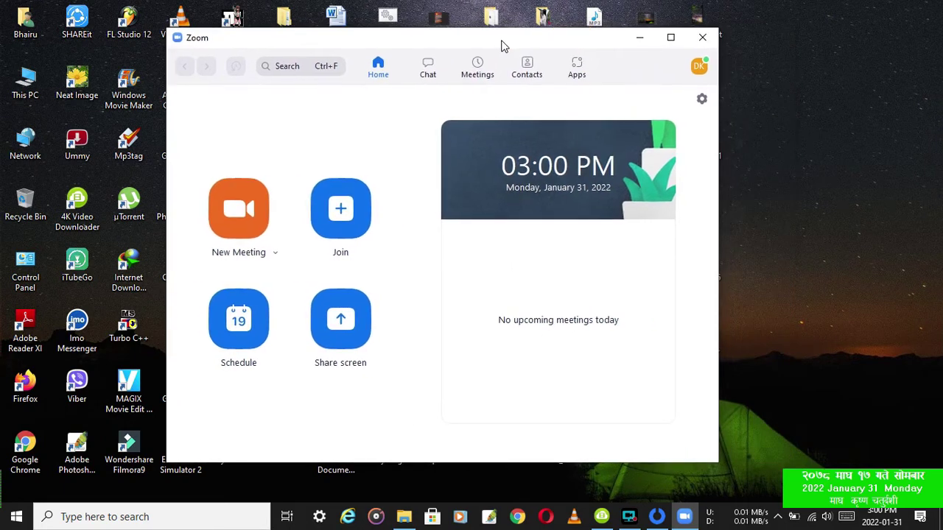
left_click(702, 101)
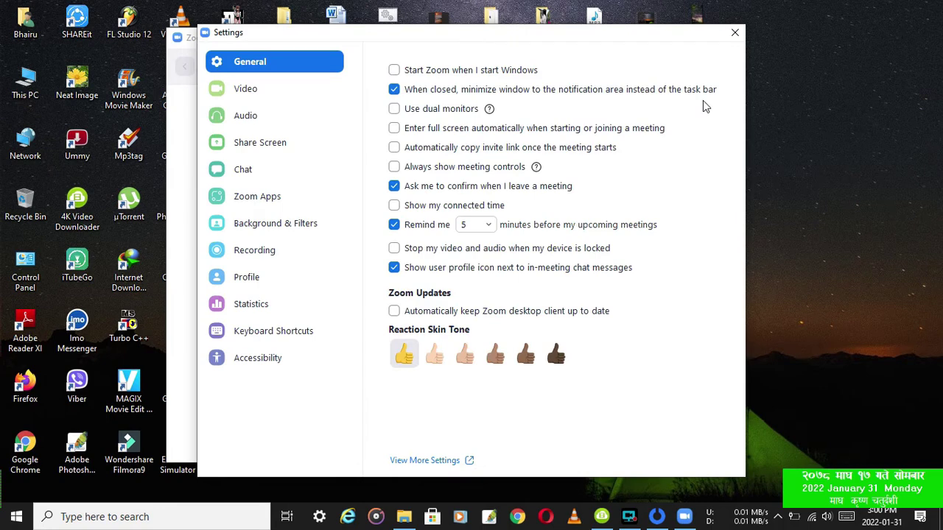
left_click(247, 89)
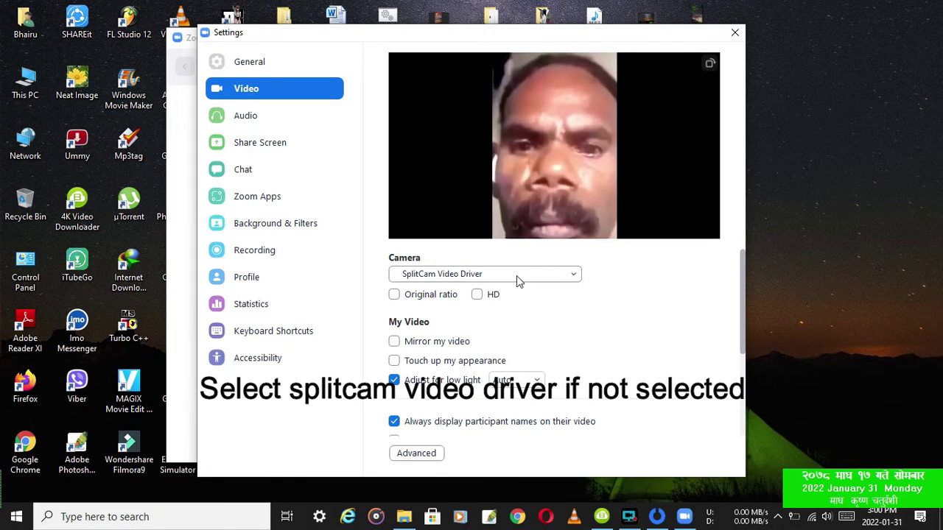
Step: Try the Original ratio and HD options on the SplitCam Video Driver preview, turning each one back off
left_click(394, 295)
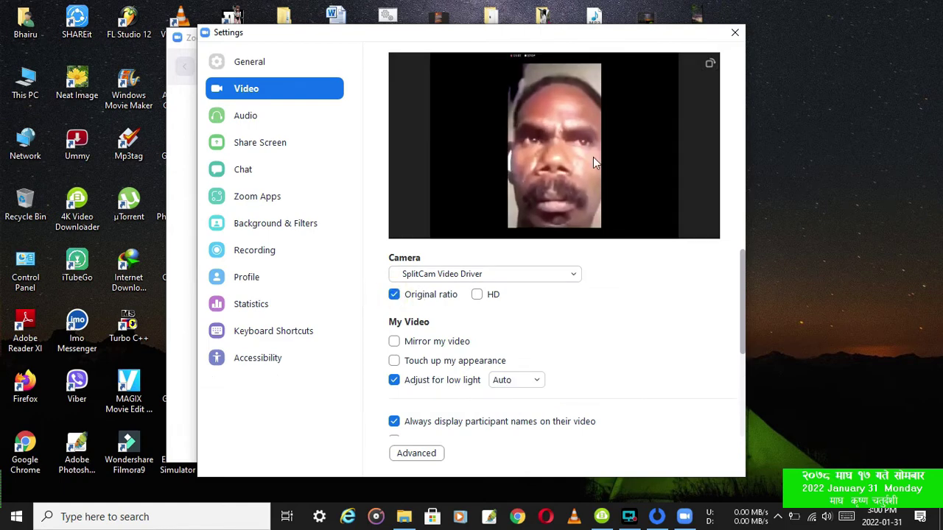
left_click(396, 297)
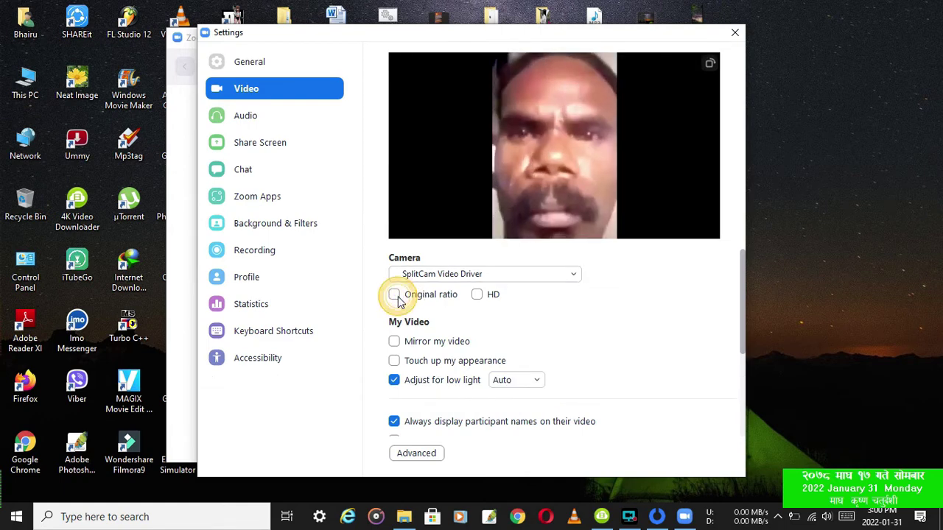
left_click(477, 294)
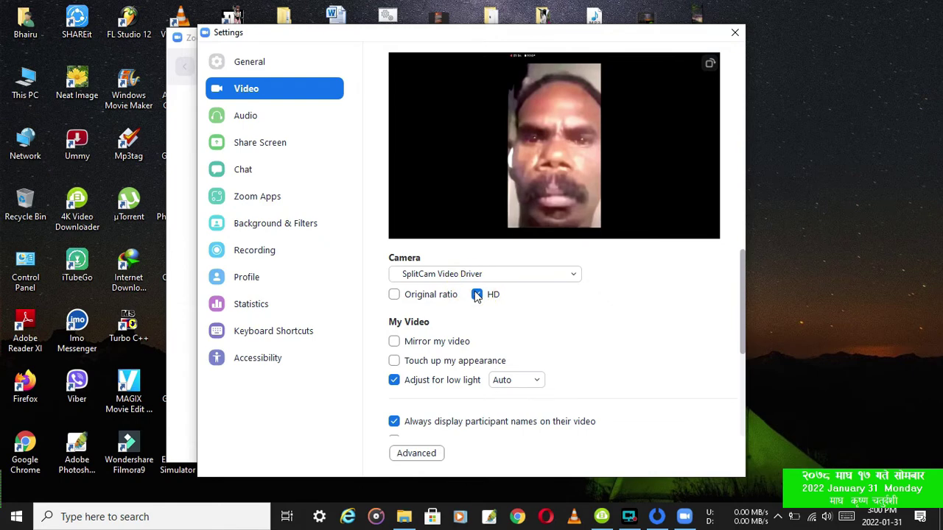
left_click(477, 295)
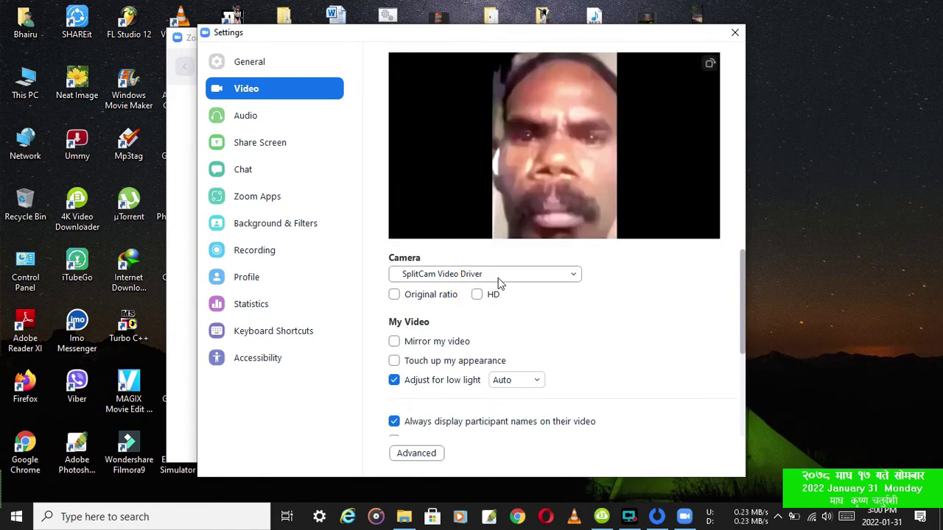
Step: Switch the camera to HP TrueVision HD Camera for comparison, set it back to SplitCam Video Driver, and close the settings
left_click(499, 276)
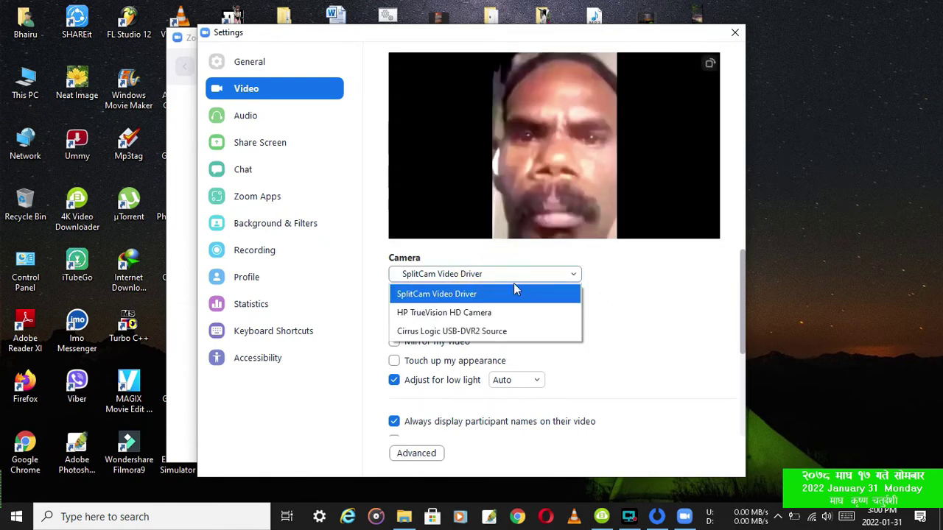
left_click(451, 313)
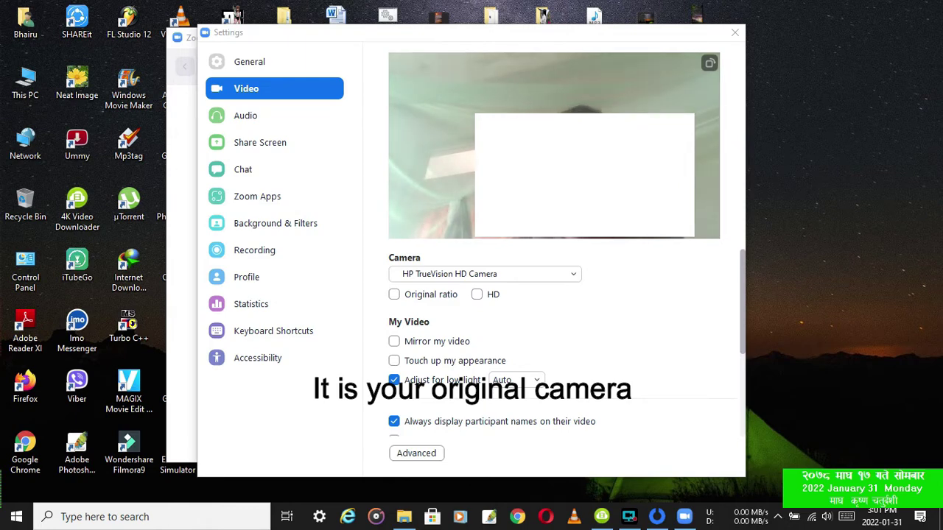
left_click(569, 275)
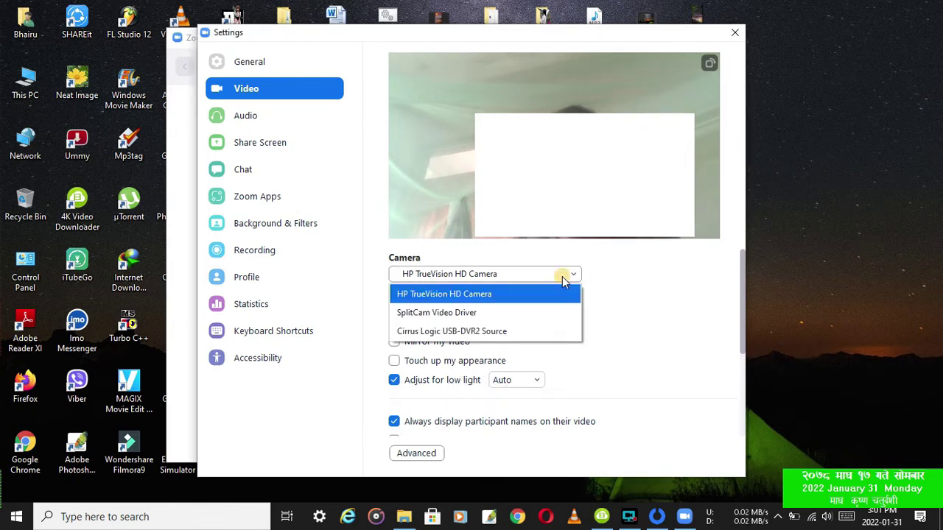
left_click(488, 313)
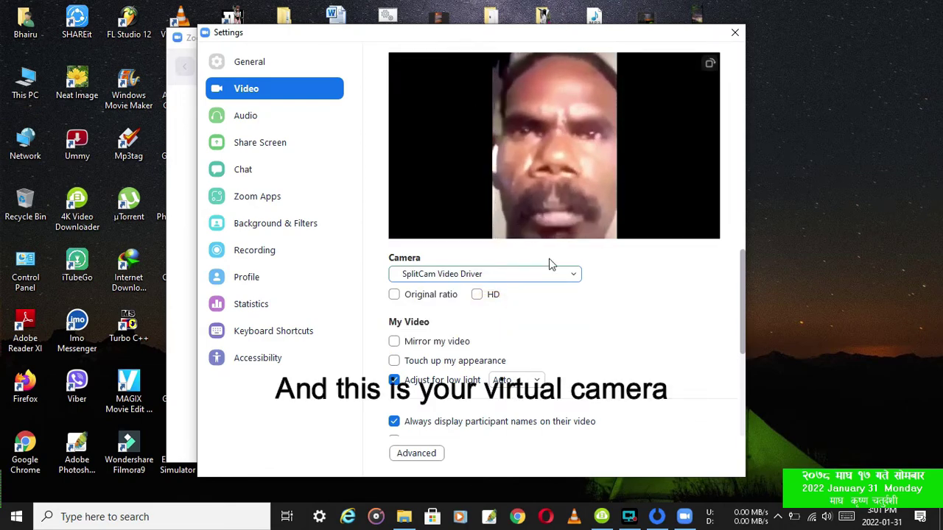
left_click(733, 31)
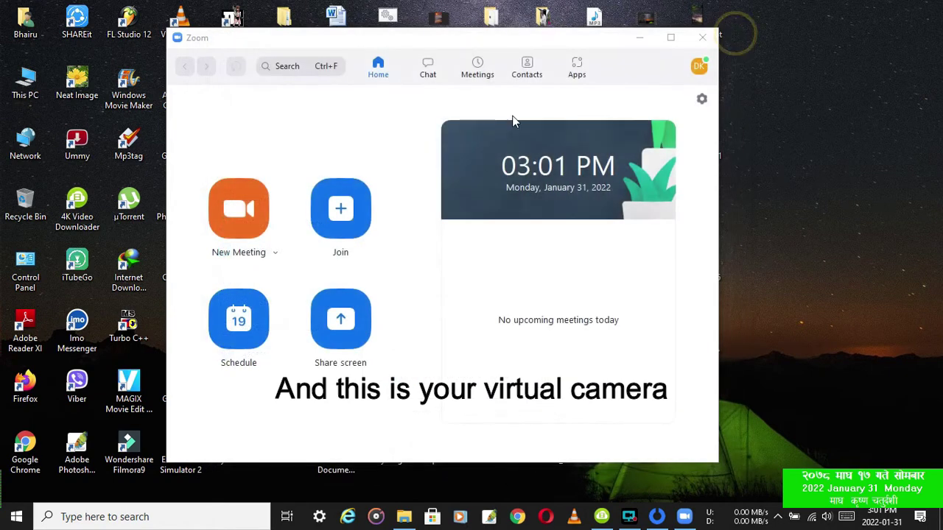
Step: Start a new Zoom meeting, maximize its window, and join with computer audio
left_click_drag(440, 39, 472, 40)
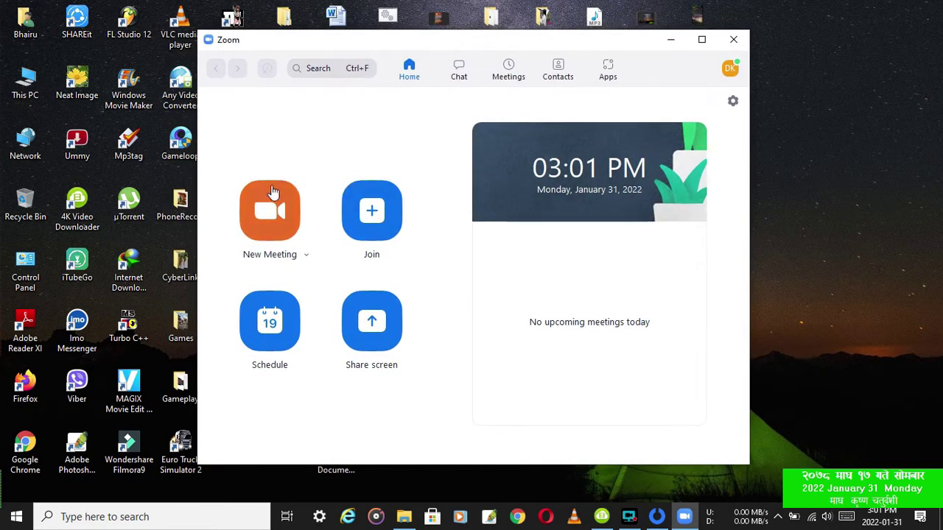
left_click(268, 197)
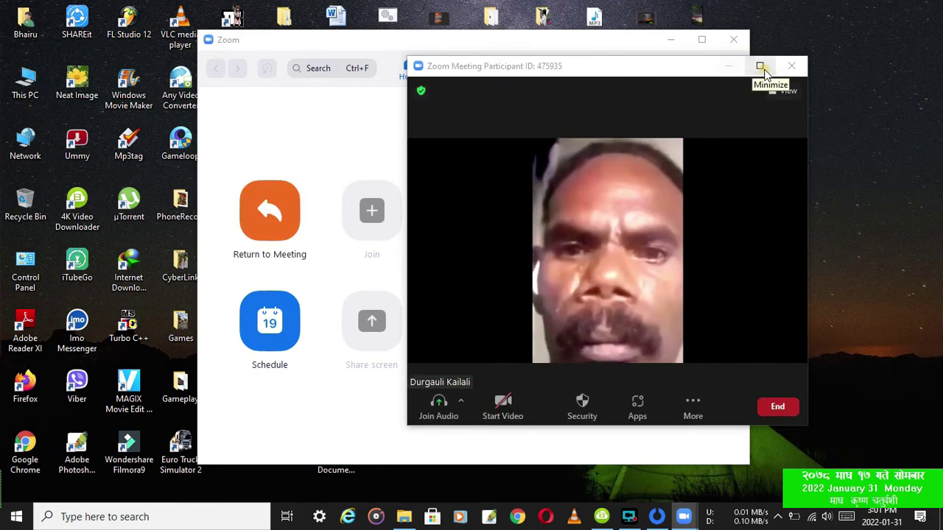
left_click(760, 66)
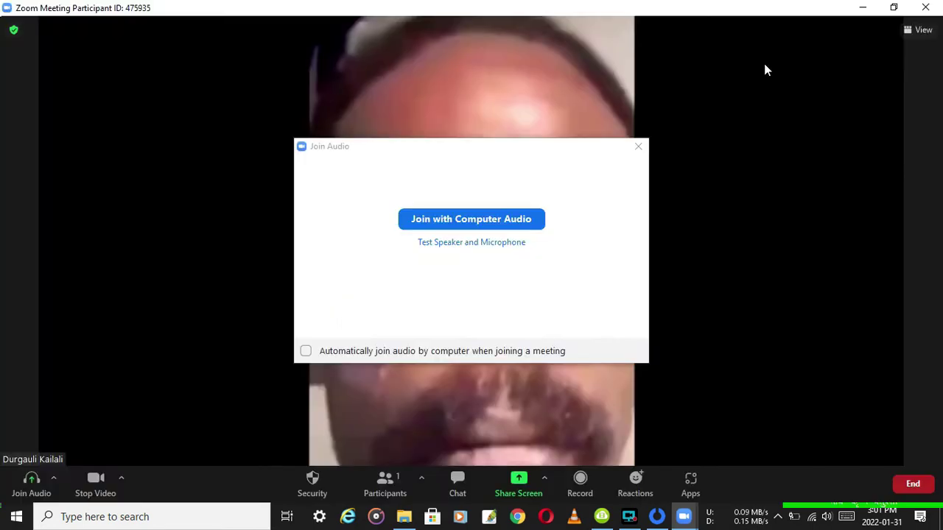
left_click(472, 219)
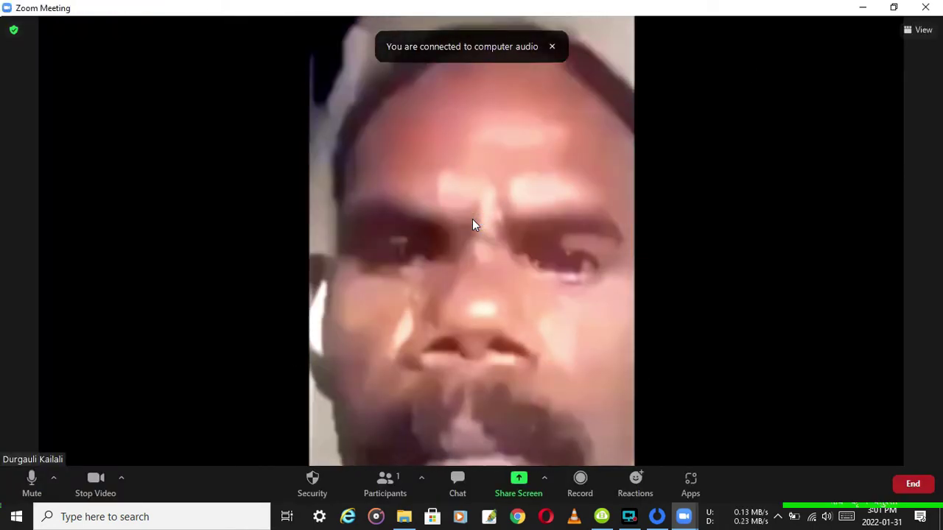
Step: Mute the microphone in the meeting, and stop and restart the video twice
left_click(31, 483)
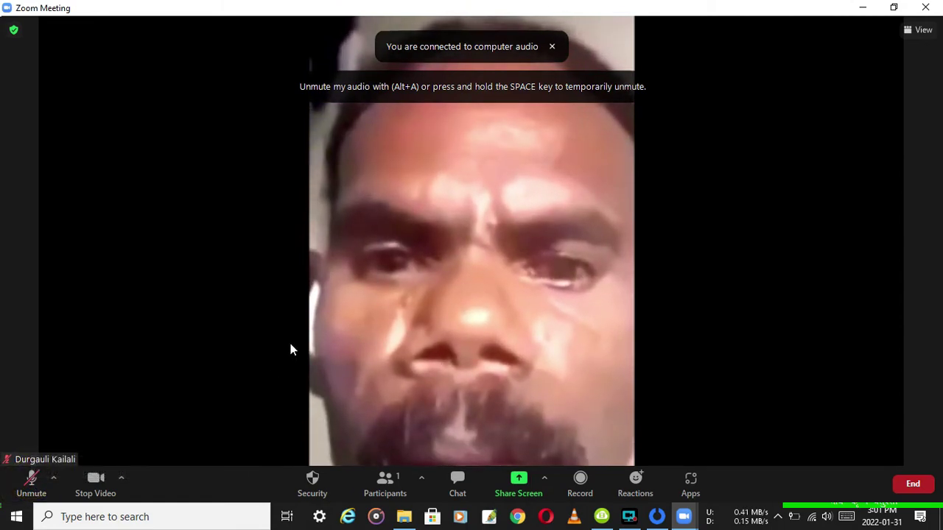
left_click(90, 476)
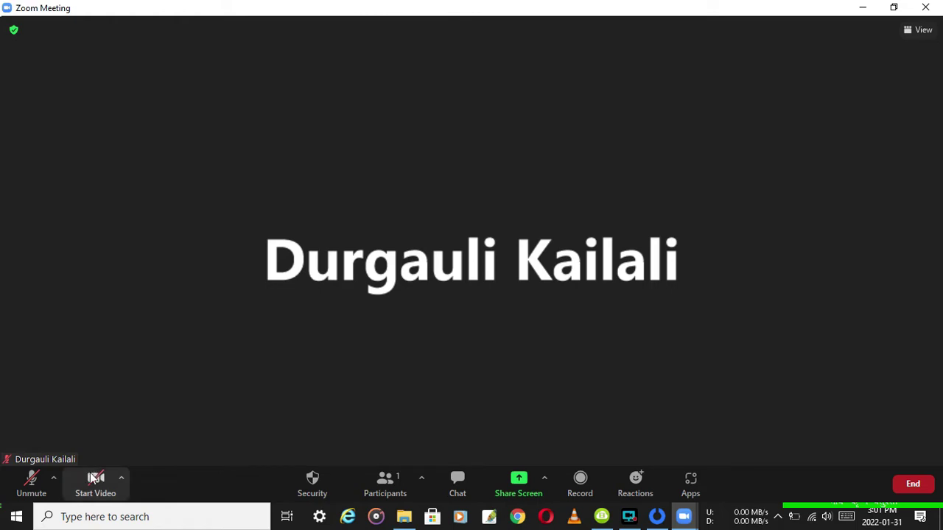
left_click(94, 479)
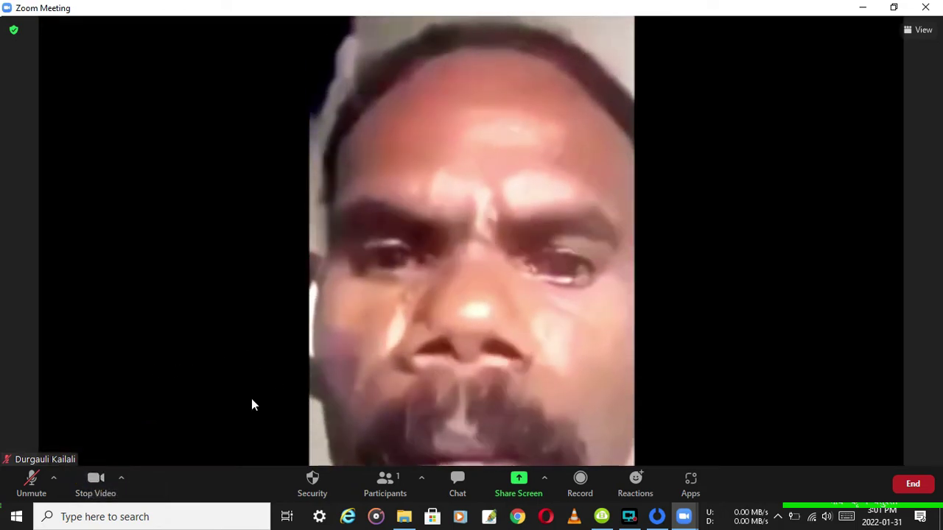
left_click(86, 477)
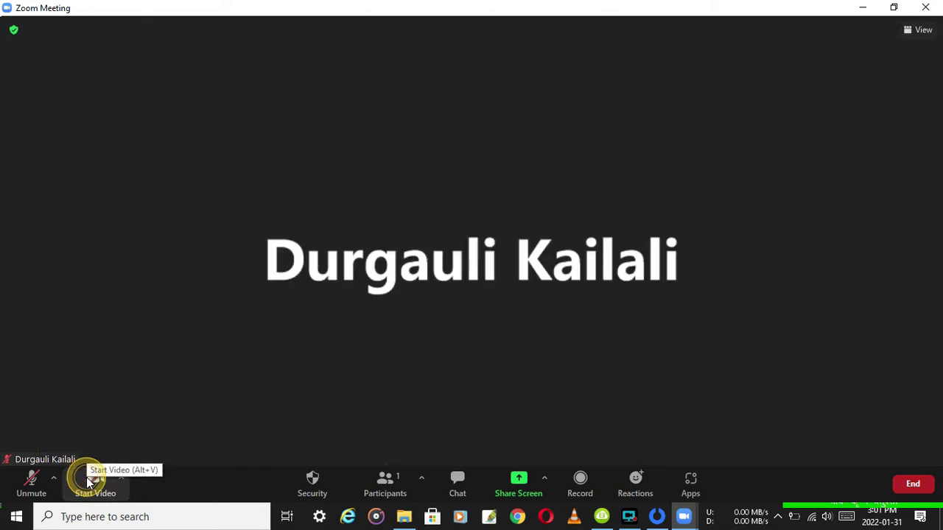
left_click(87, 479)
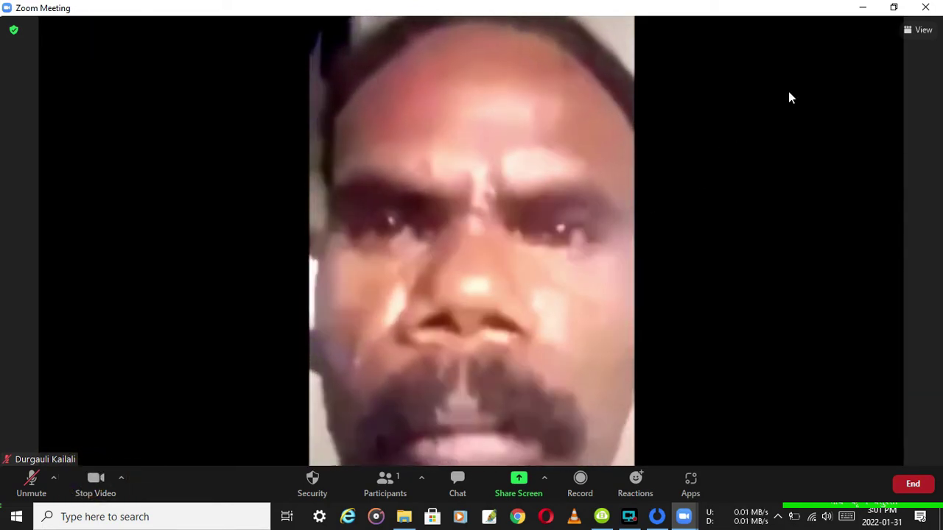
Step: End the meeting for all participants and start another new meeting from Zoom's home window
left_click(932, 9)
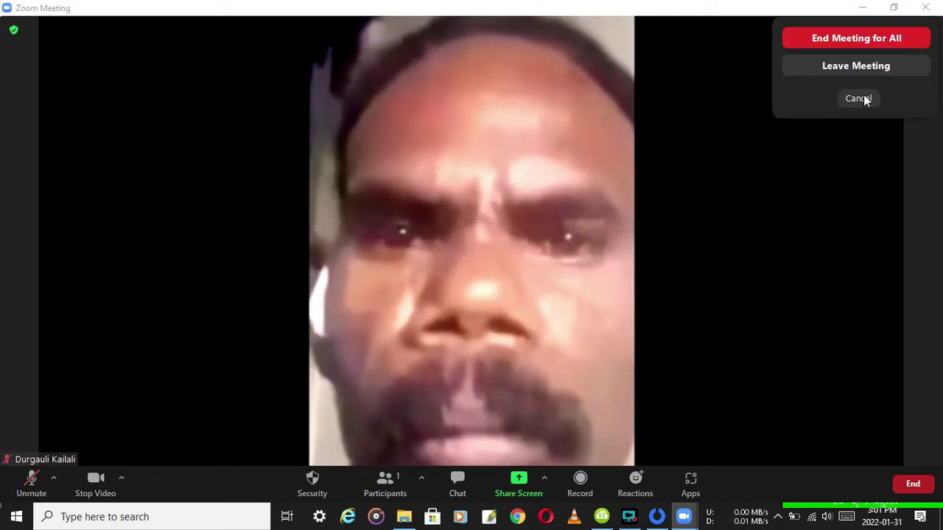
left_click(846, 41)
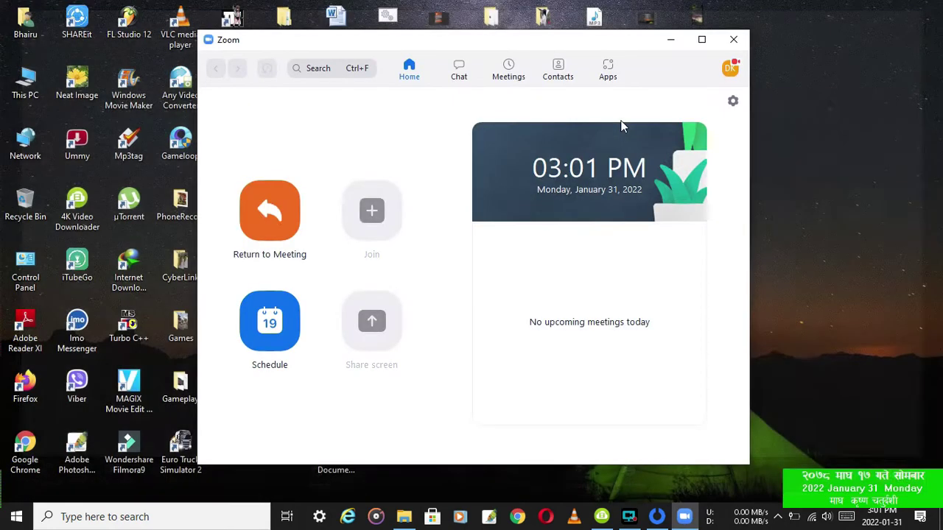
left_click(260, 213)
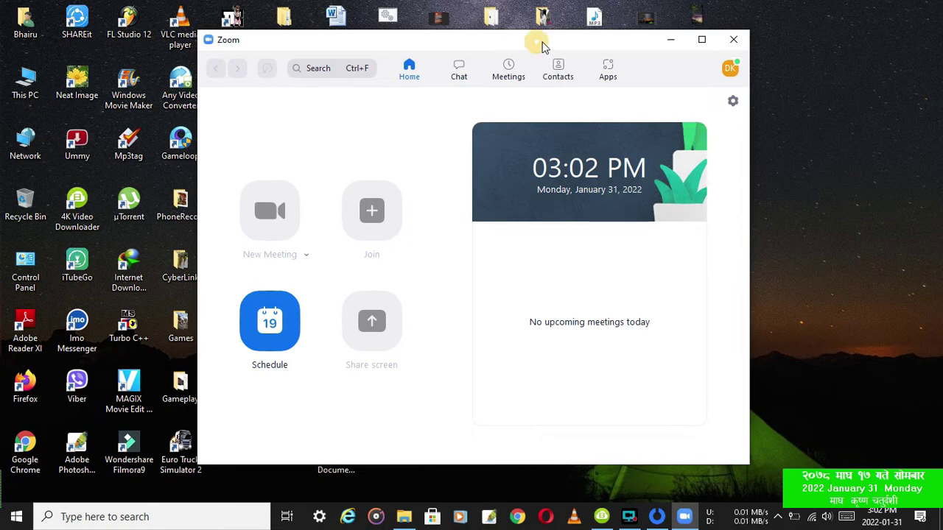
Step: Close the Settings window, reposition the meeting window over the home window, and join the new meeting with computer audio
left_click_drag(539, 42, 521, 49)
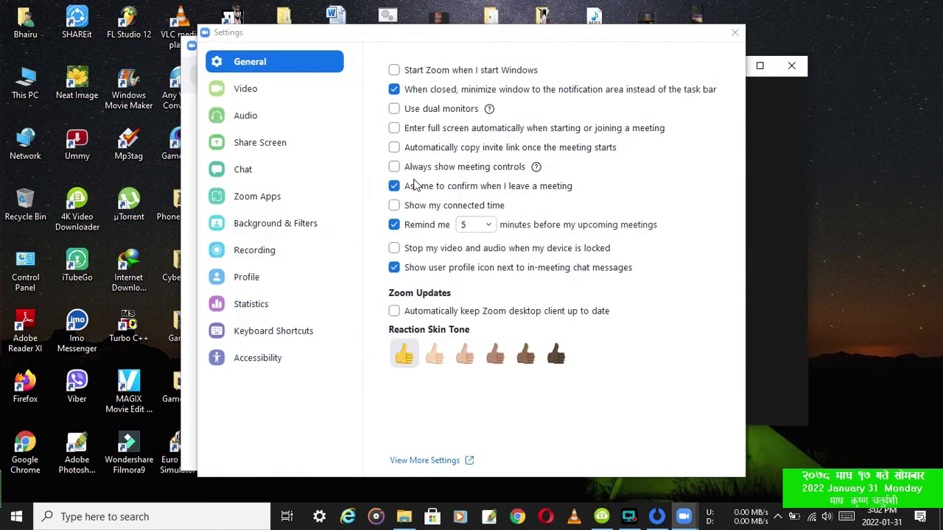
left_click(732, 34)
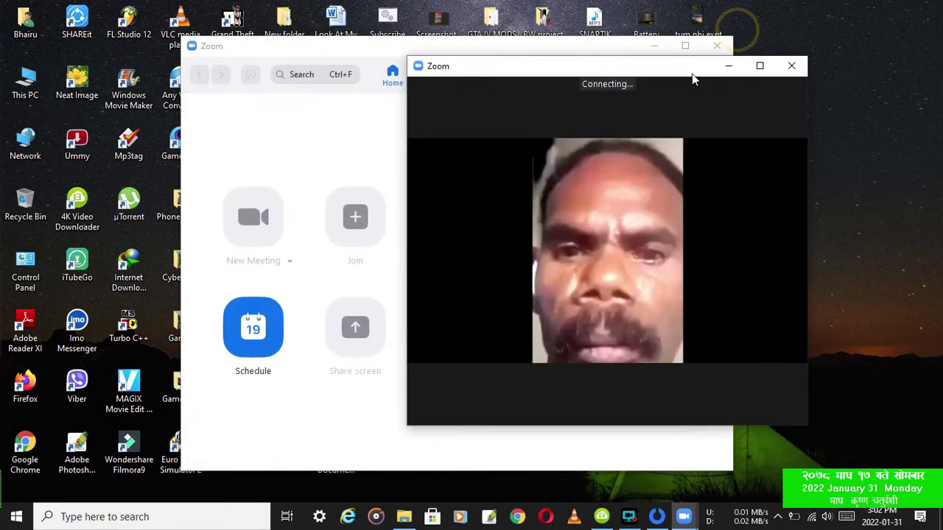
left_click_drag(621, 76, 571, 76)
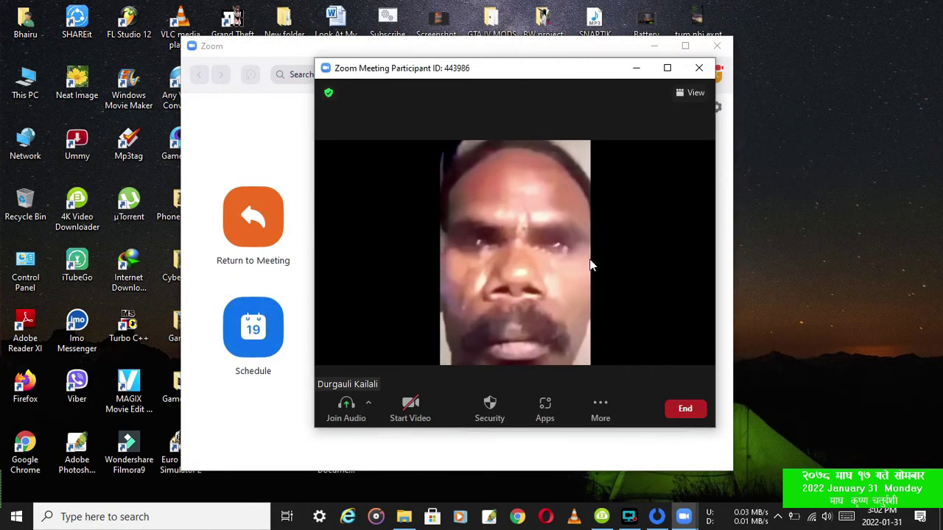
left_click(527, 219)
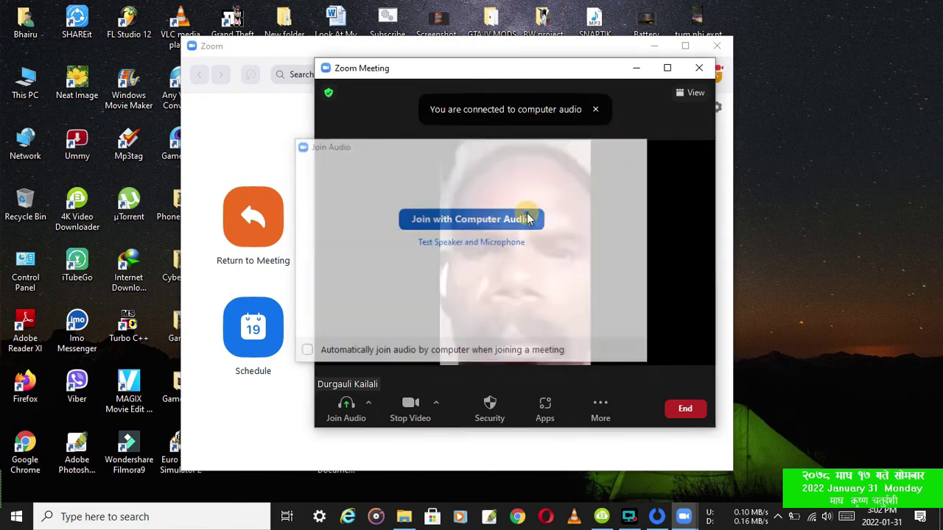
Step: Switch the meeting's camera to HP TrueVision HD Camera and back to SplitCam Video Driver
left_click(437, 403)
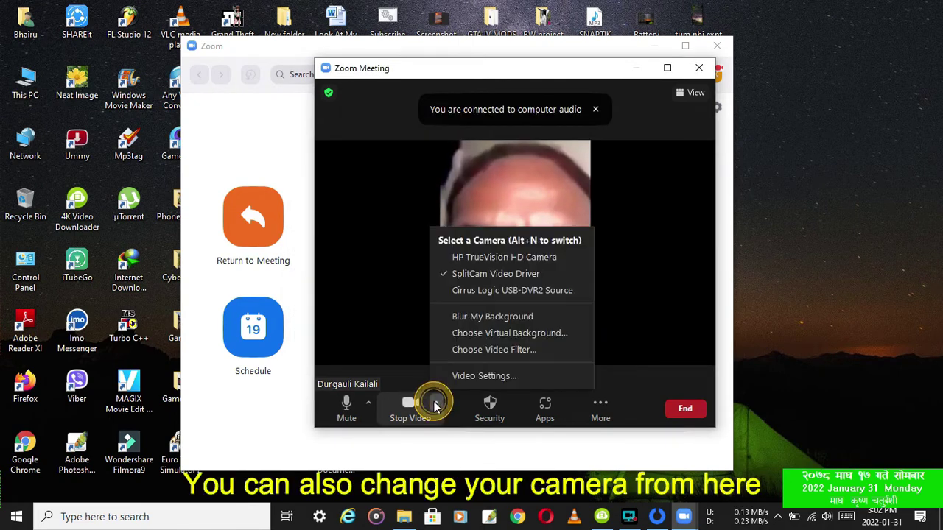
left_click(495, 273)
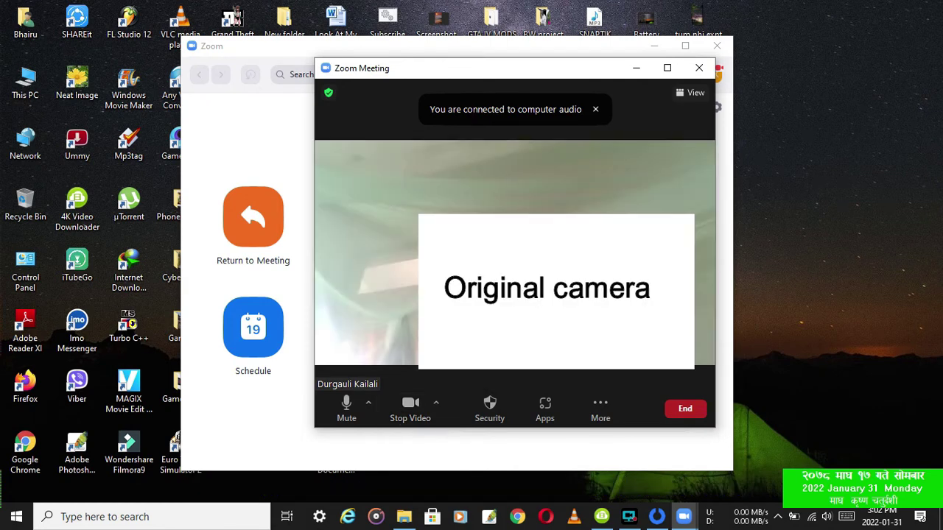
left_click(436, 403)
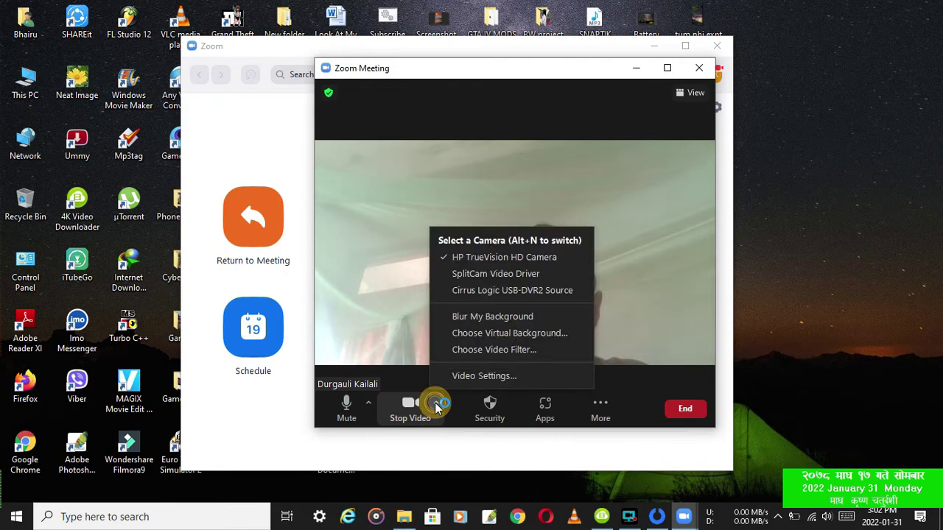
left_click(498, 275)
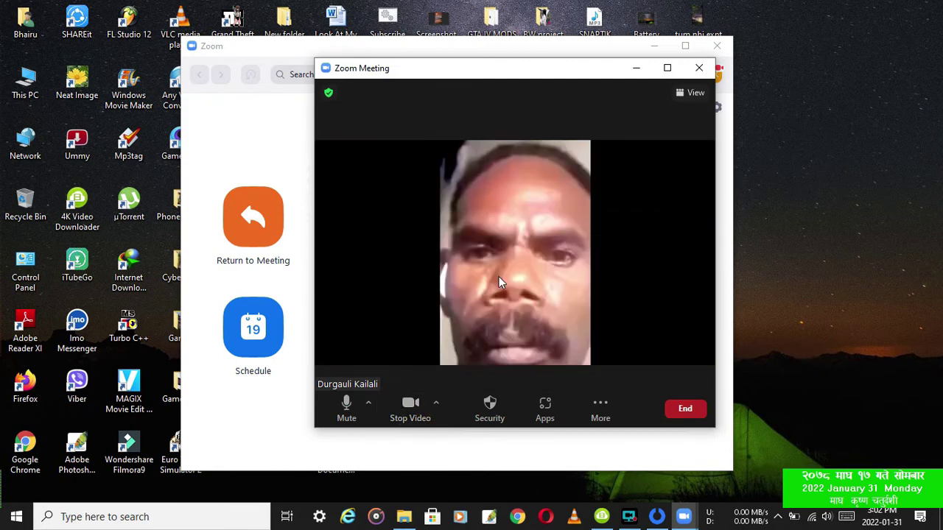
Step: Switch the meeting's camera to HP TrueVision HD Camera and end the meeting
left_click(436, 403)
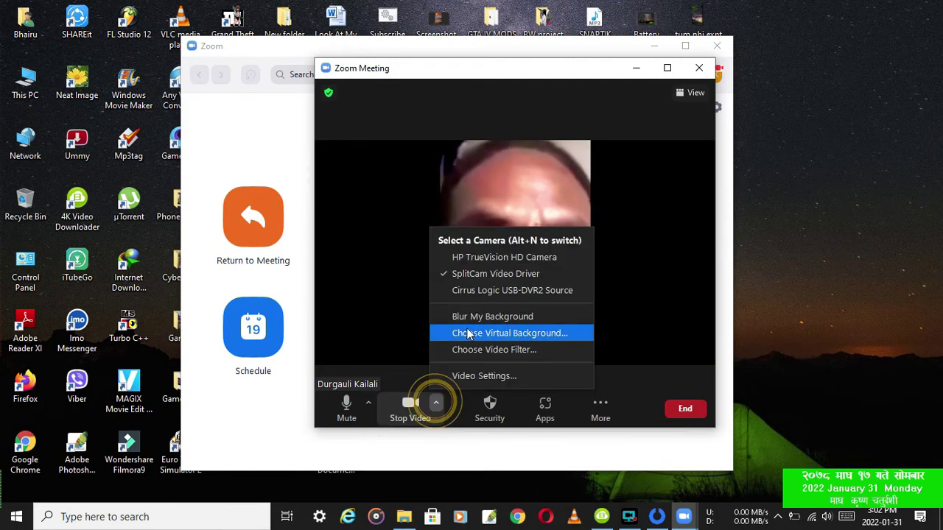
left_click(485, 259)
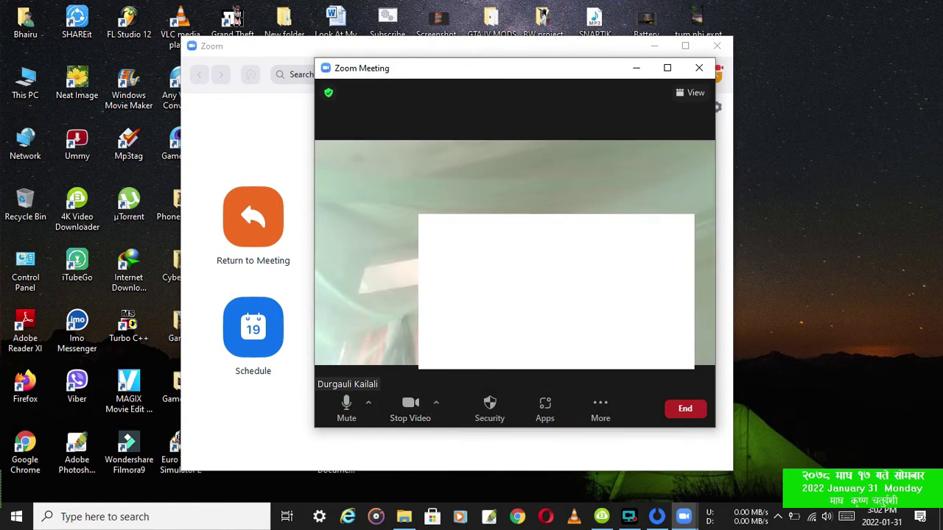
left_click(699, 67)
left_click(661, 107)
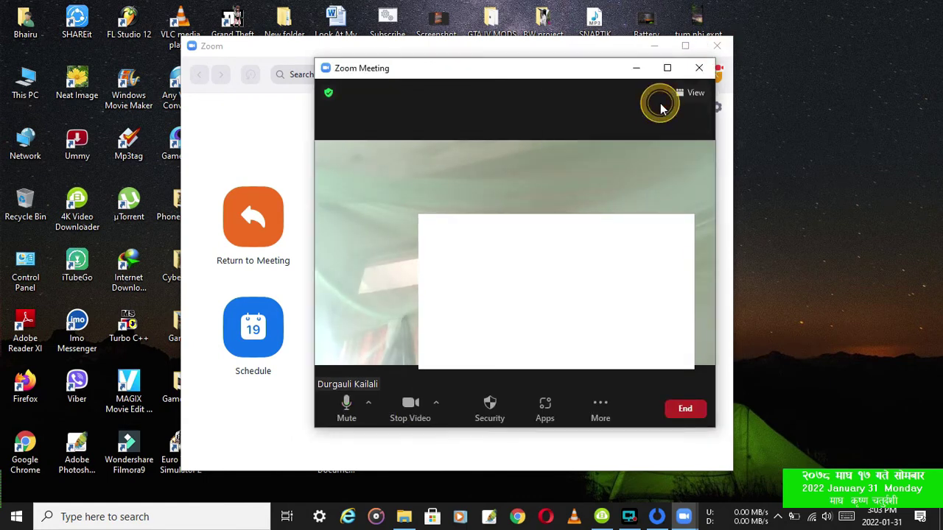
Step: Close the Zoom home window and dismiss the webcam access notification
left_click(729, 50)
left_click(918, 296)
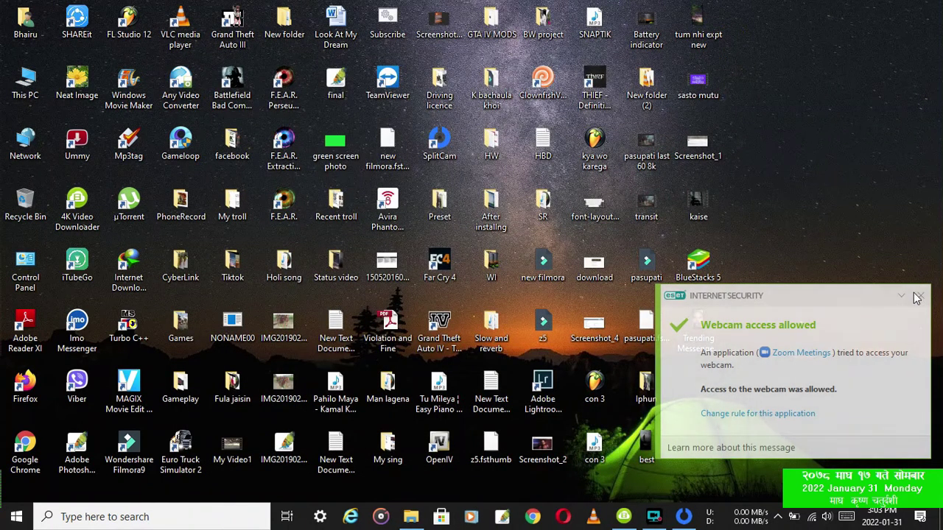
left_click(918, 296)
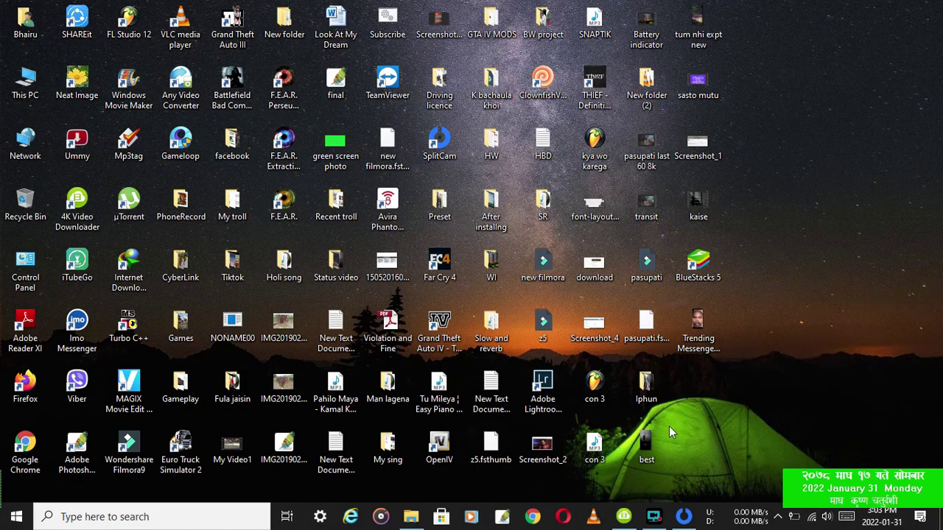
Step: Switch to Google Chrome, search the web for "meet", and open the Meet site from the results
left_click(532, 516)
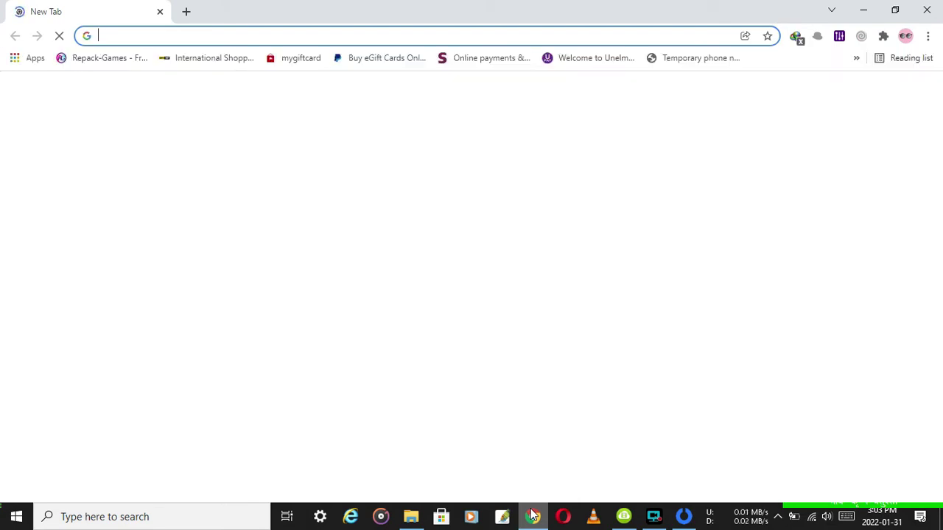
type("meet")
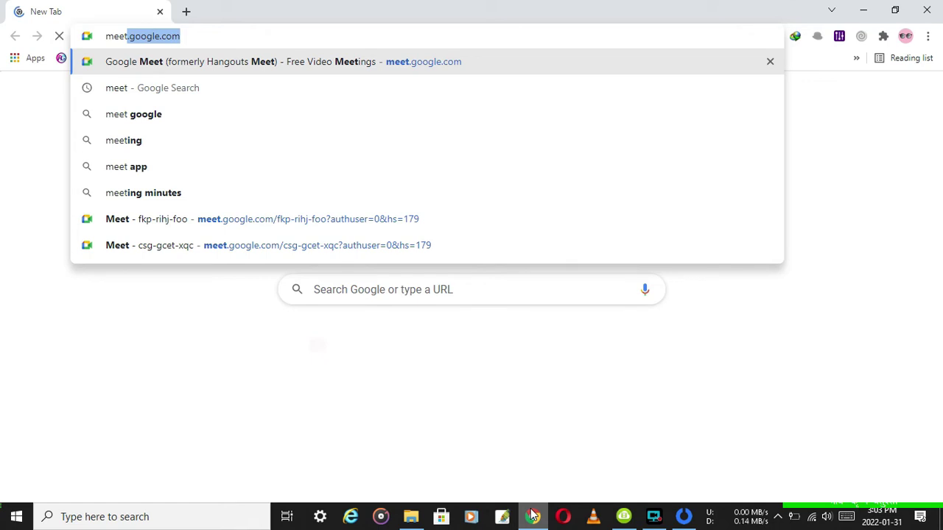
key("Delete")
key("Return")
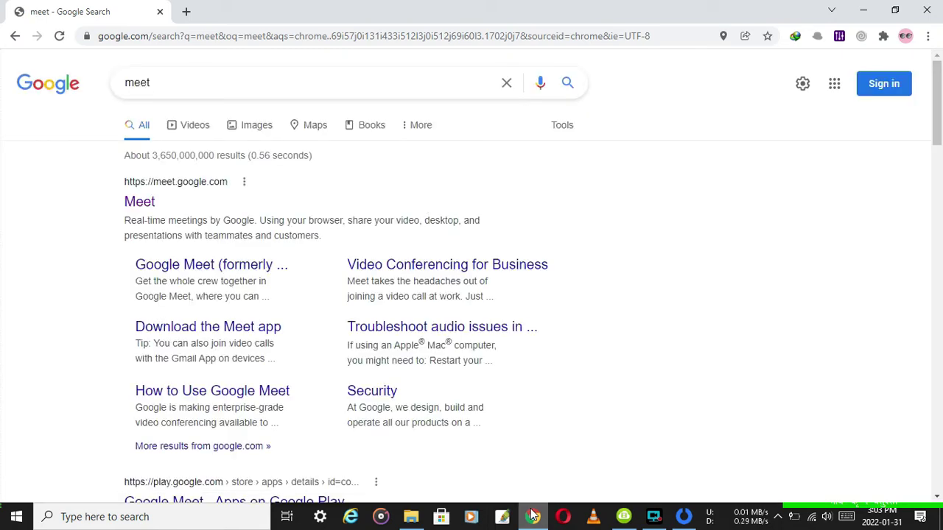
left_click(148, 205)
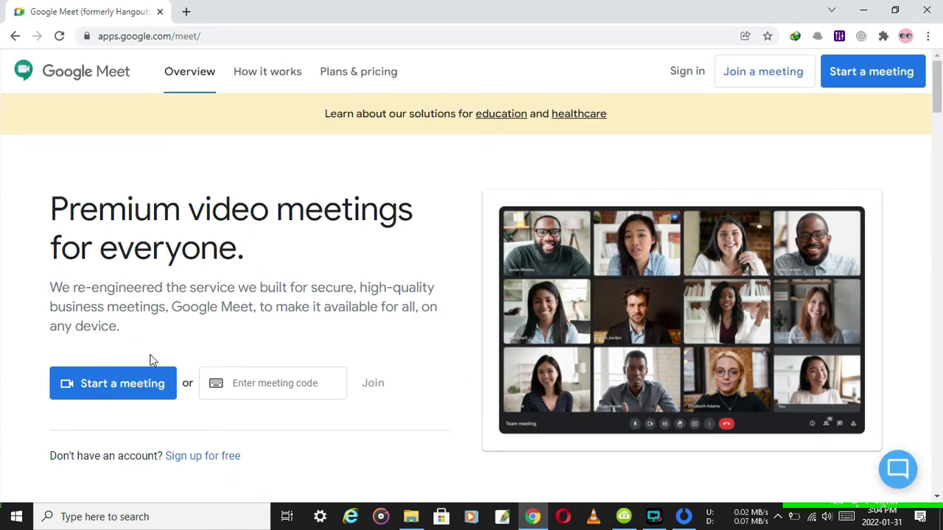
Step: Start a Google Meet meeting and sign in with the second listed Google account, submitting the account password
left_click(128, 396)
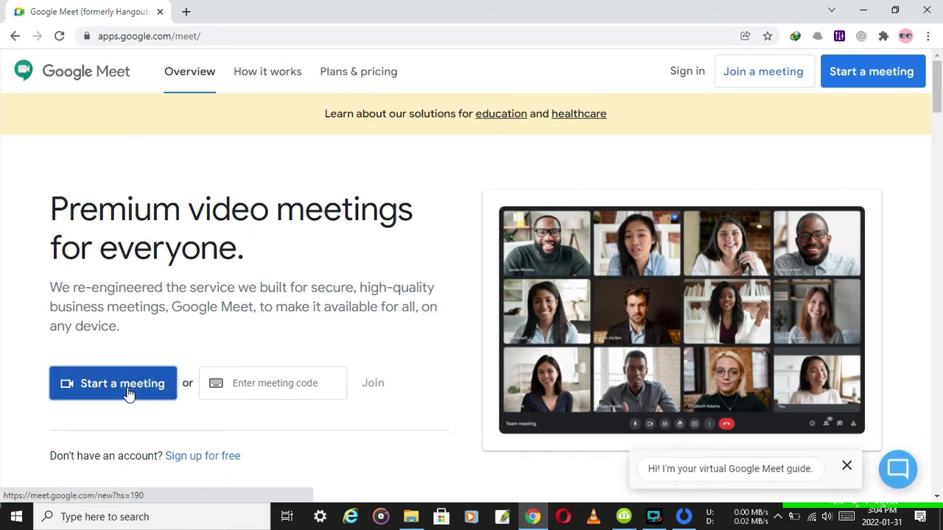
left_click(128, 395)
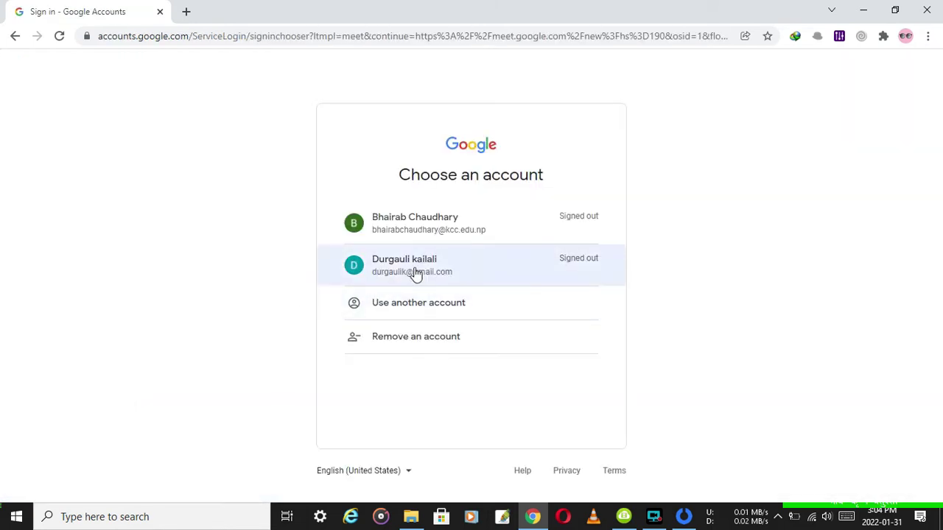
left_click(415, 274)
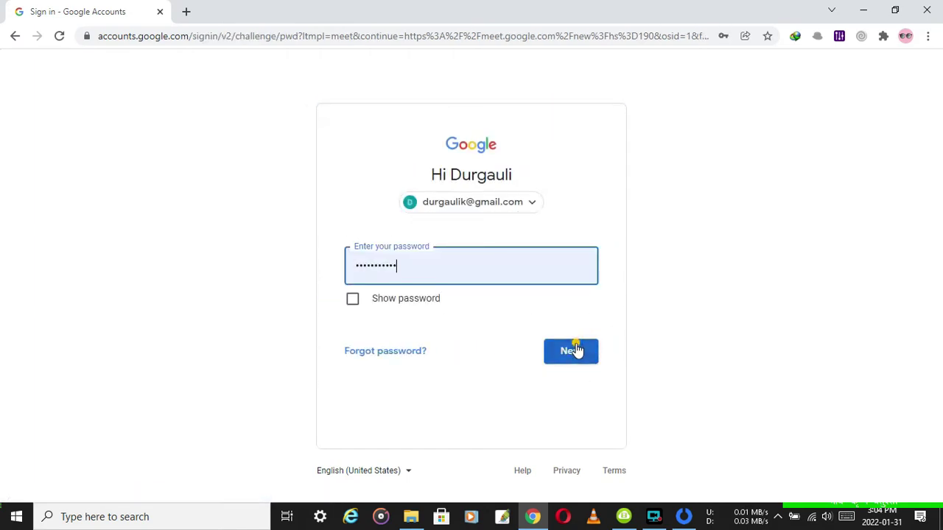
left_click(576, 351)
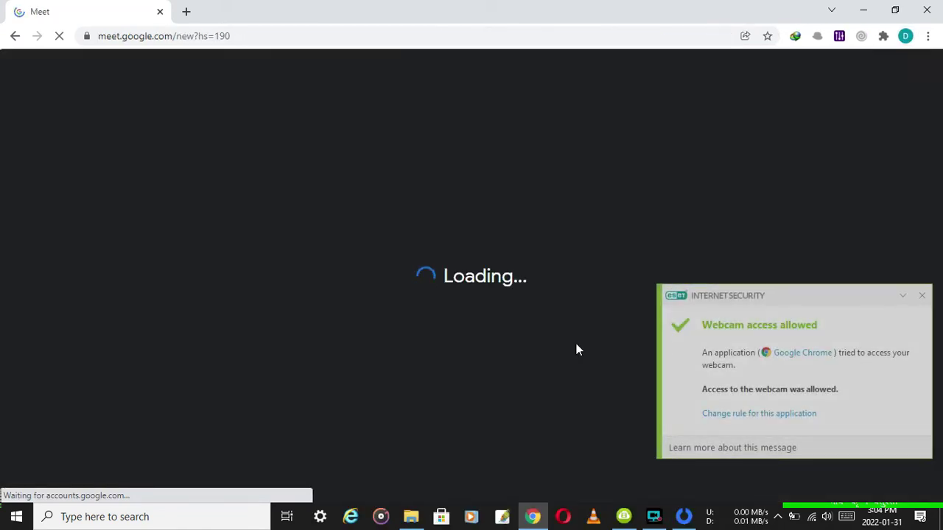
Step: Dismiss the webcam access notifications and close the meeting-ready card in the new meeting
left_click(921, 295)
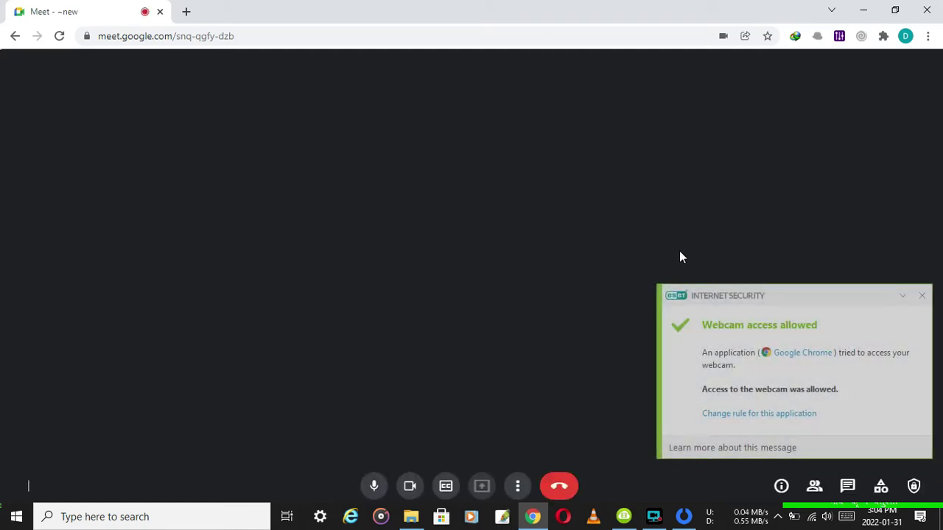
left_click(926, 295)
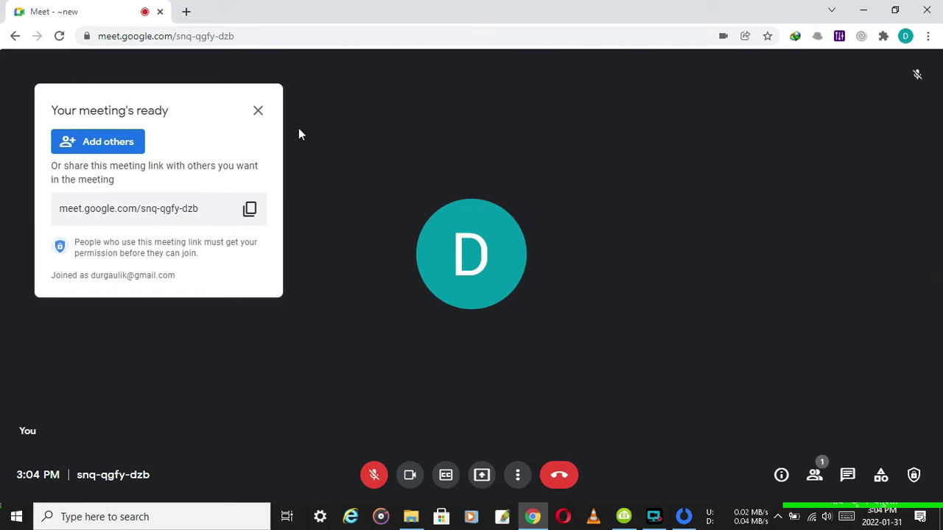
left_click(261, 112)
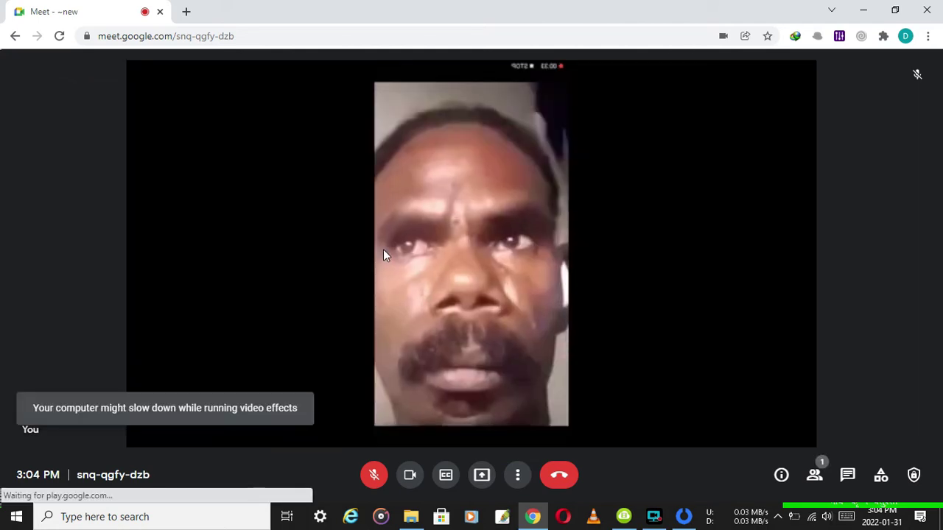